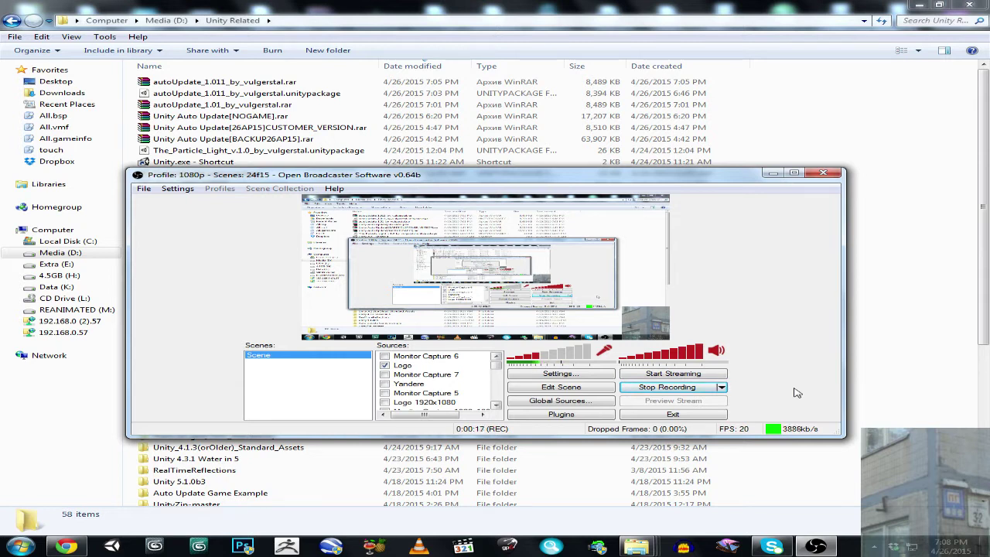
- Minimize the OBS recording window so the Unity 5.0.1f1 project launcher is visible
left_click(773, 173)
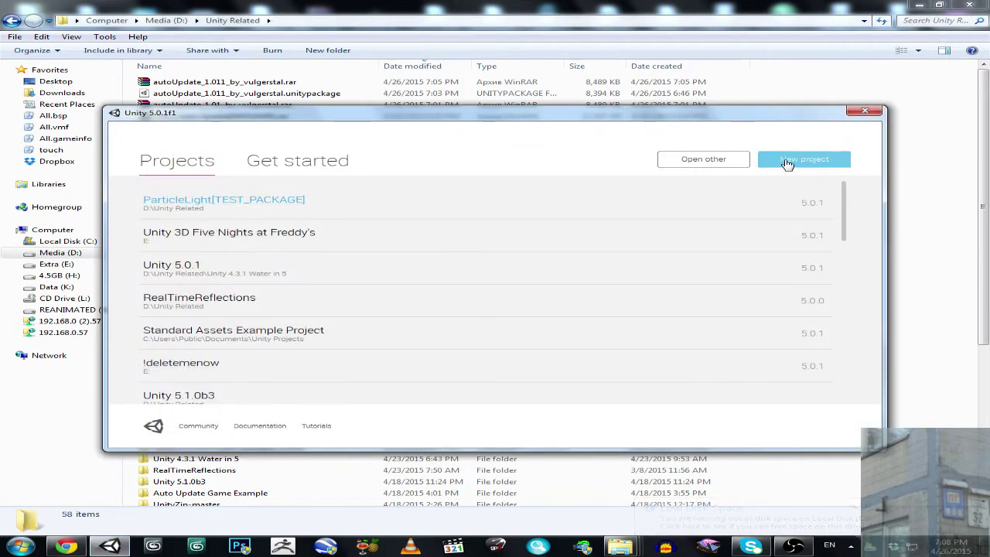
- Start a new project named 'Unity Auto Update' in D:\Unity Related and create it
left_click(784, 163)
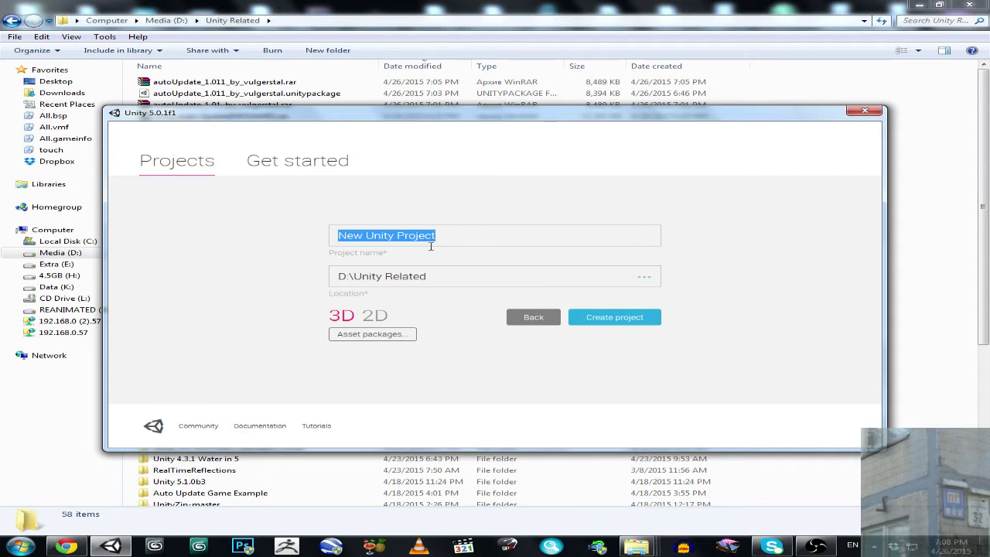
left_click_drag(454, 236, 303, 234)
type("U")
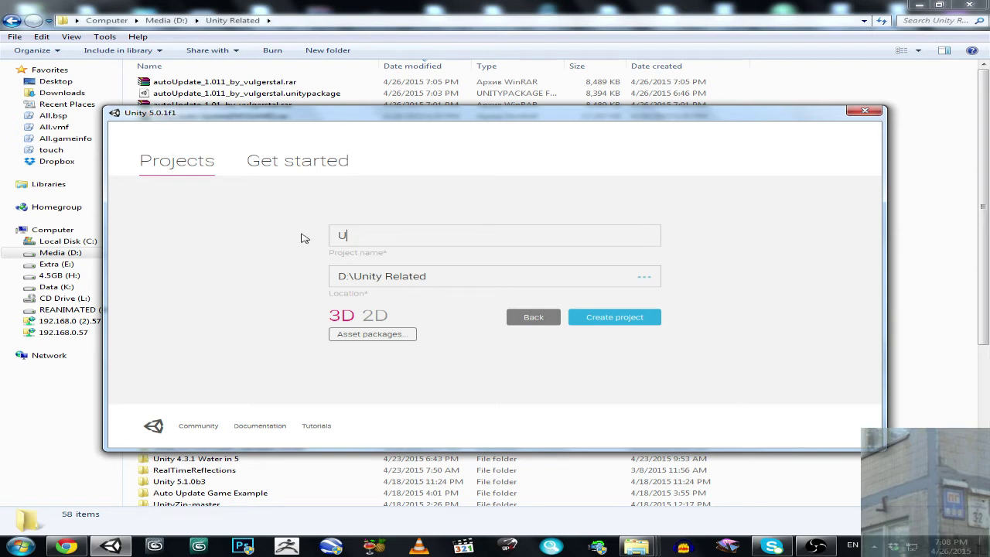
type("nity Auto Updater")
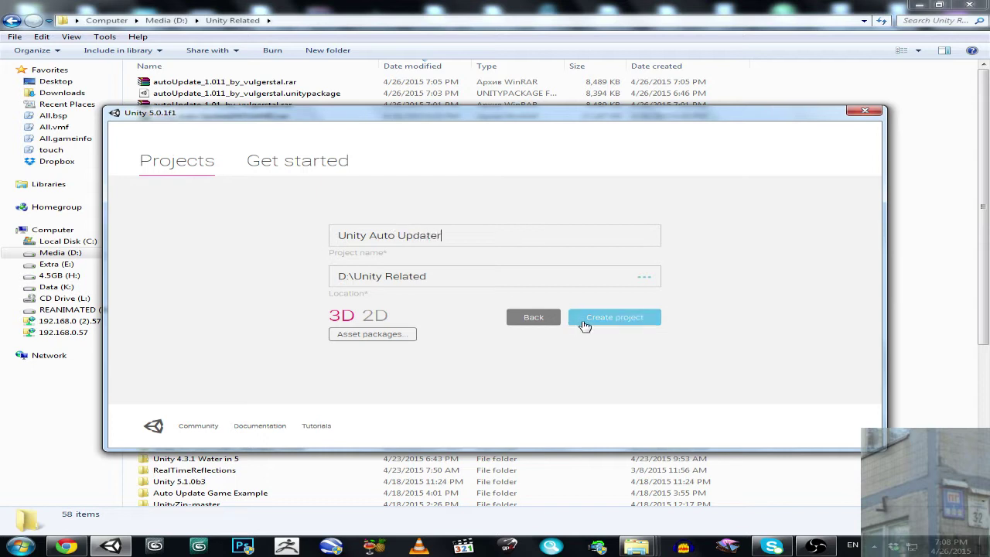
left_click(602, 320)
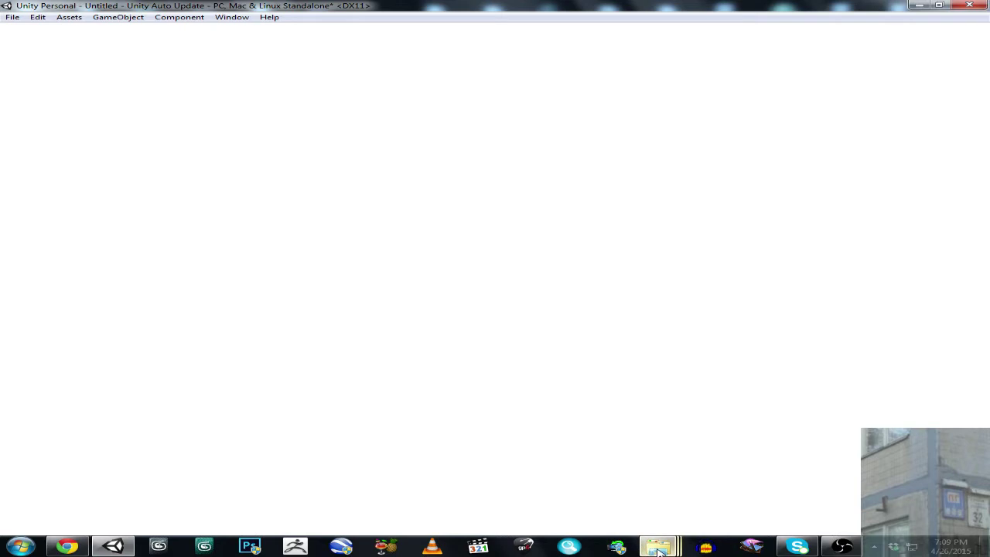
- Close the duplicate Unity Related, Desktop, obs recording and unity folder windows, returning to the Unity editor
mouse_move(638, 541)
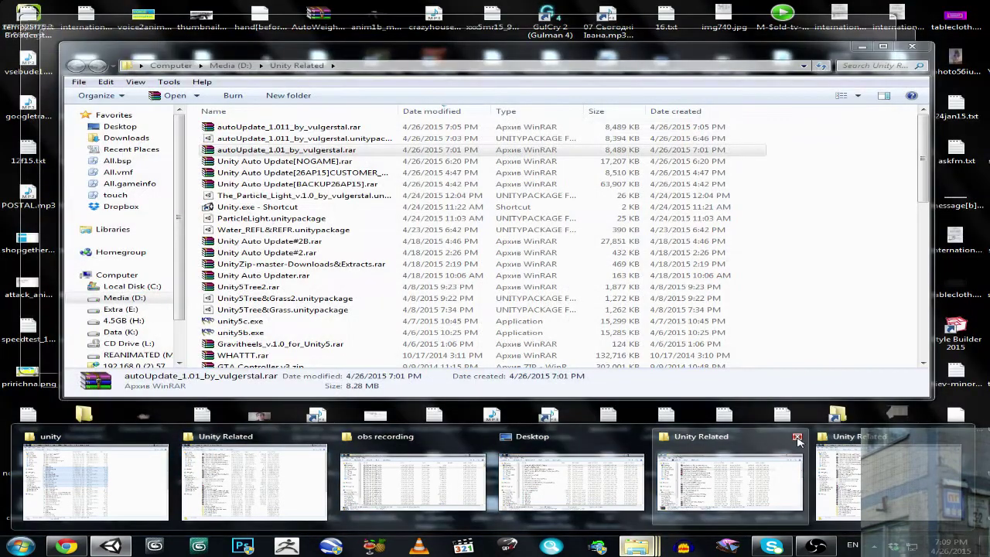
left_click(796, 439)
mouse_move(835, 439)
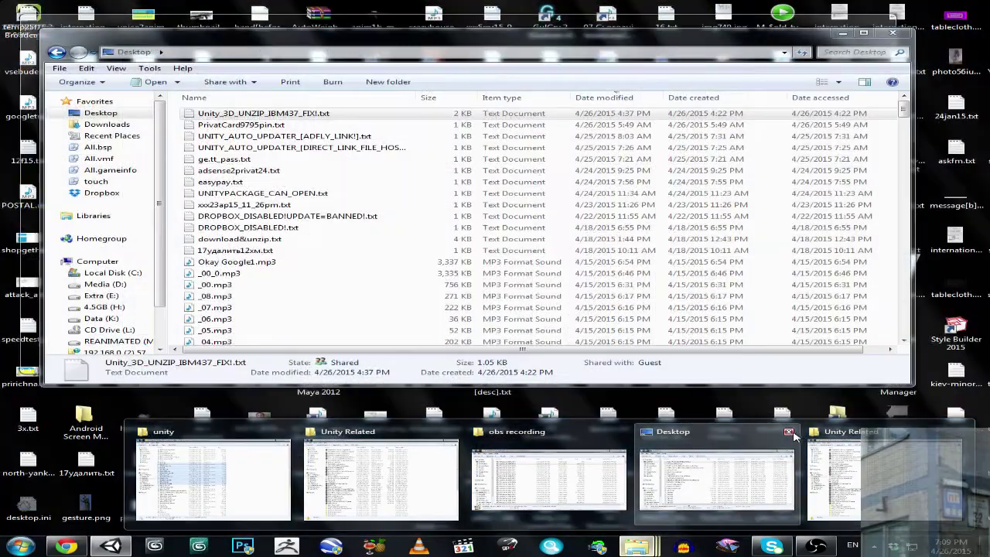
left_click(788, 432)
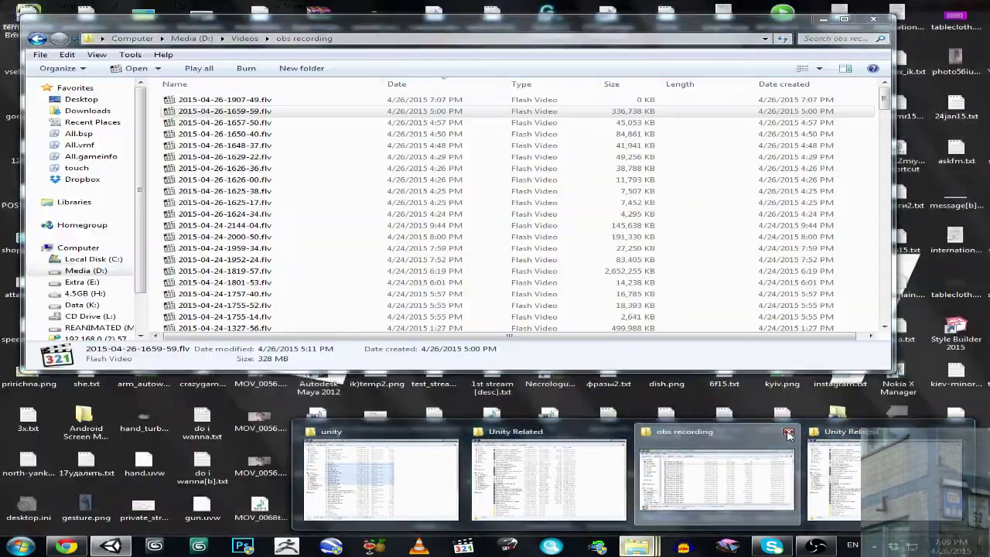
left_click(788, 432)
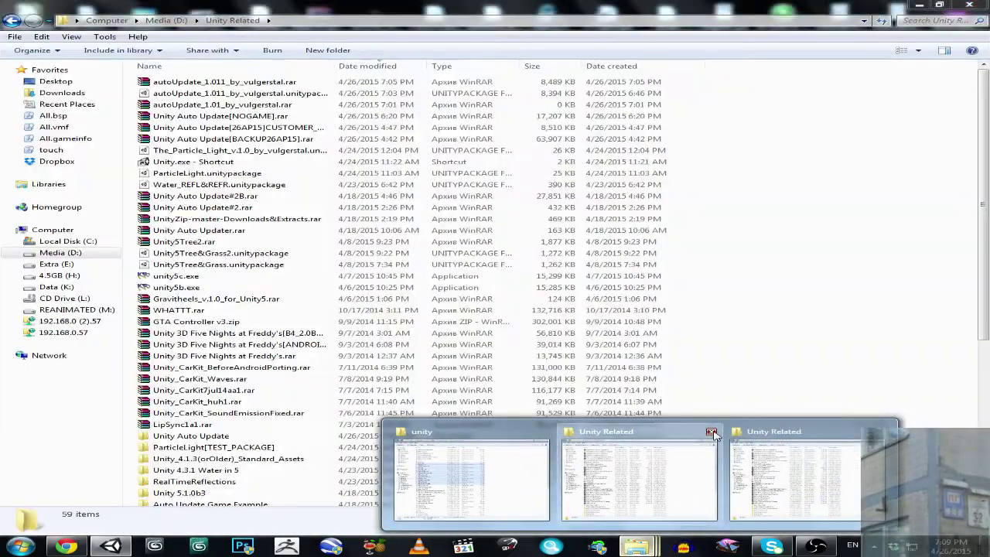
left_click(877, 432)
left_click(626, 431)
left_click(675, 438)
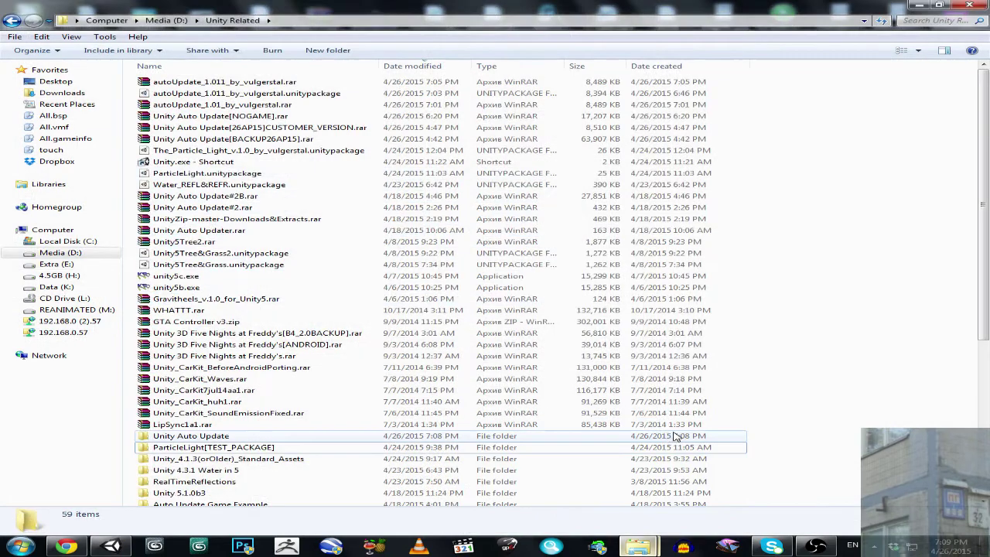
left_click(110, 544)
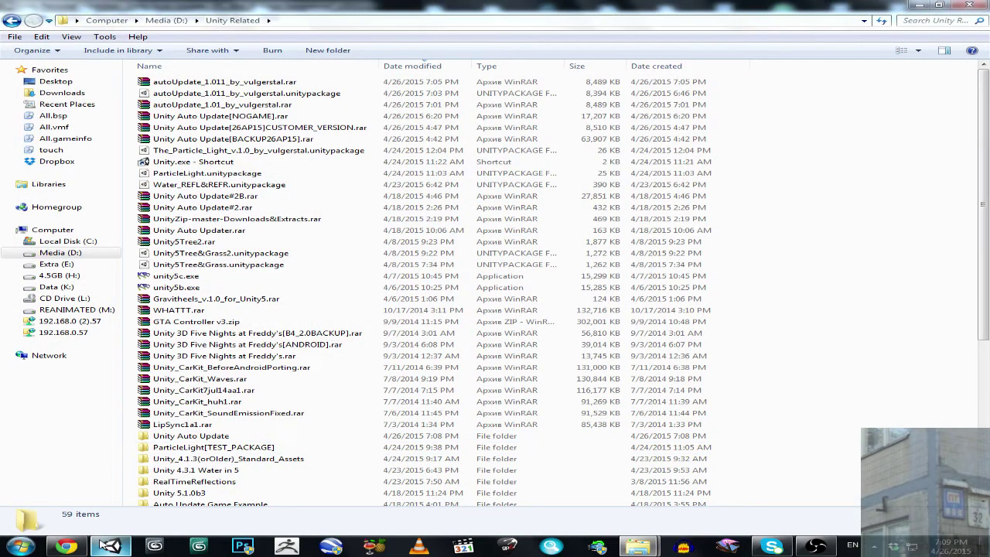
left_click(918, 5)
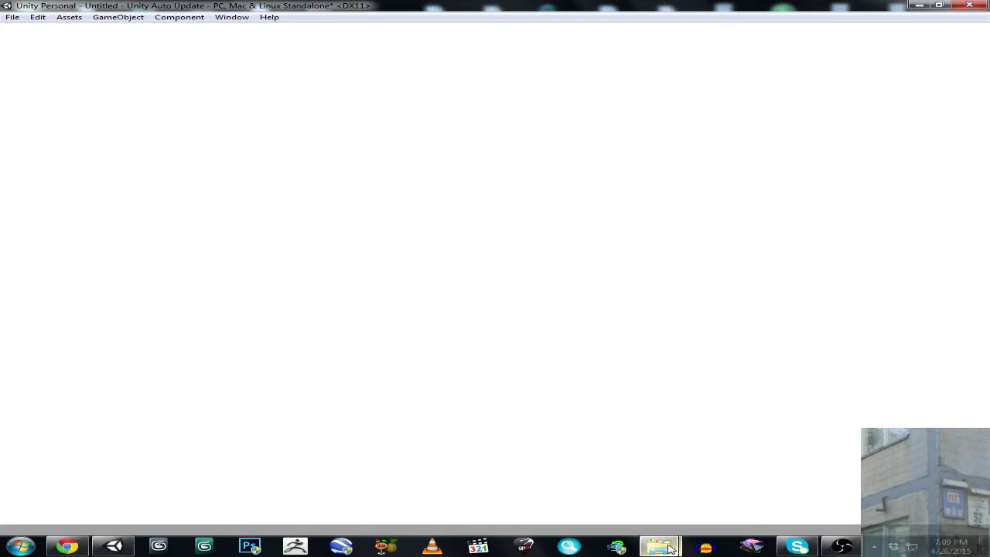
- Open autoUpdate_1.011_by_vulgerstal.unitypackage from Unity Related and close the Unity launcher that appears
mouse_move(669, 548)
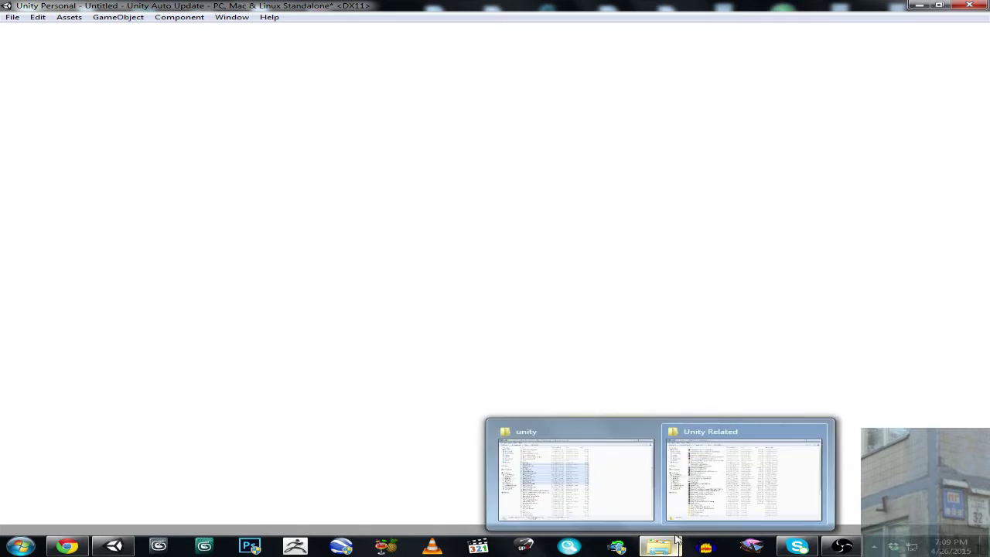
left_click(718, 442)
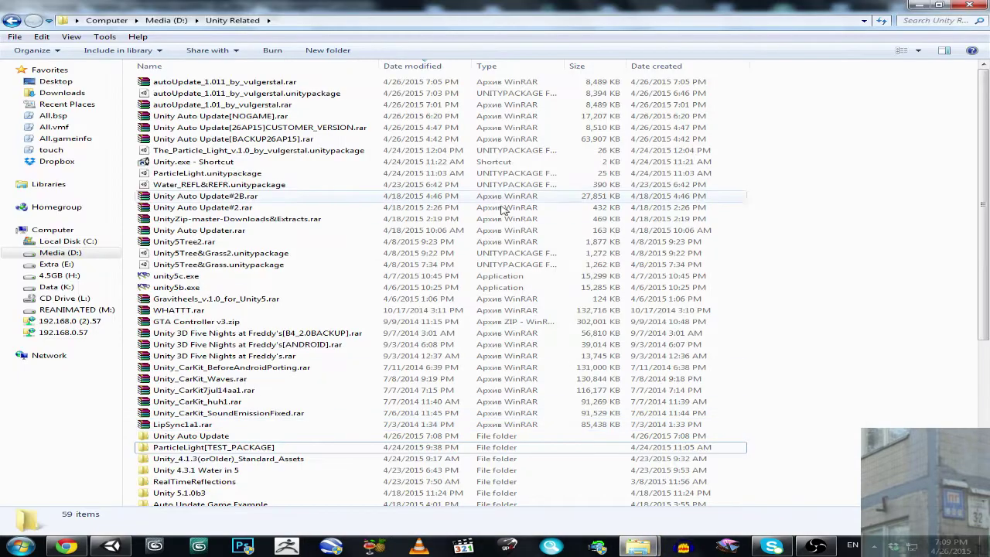
double_click(304, 94)
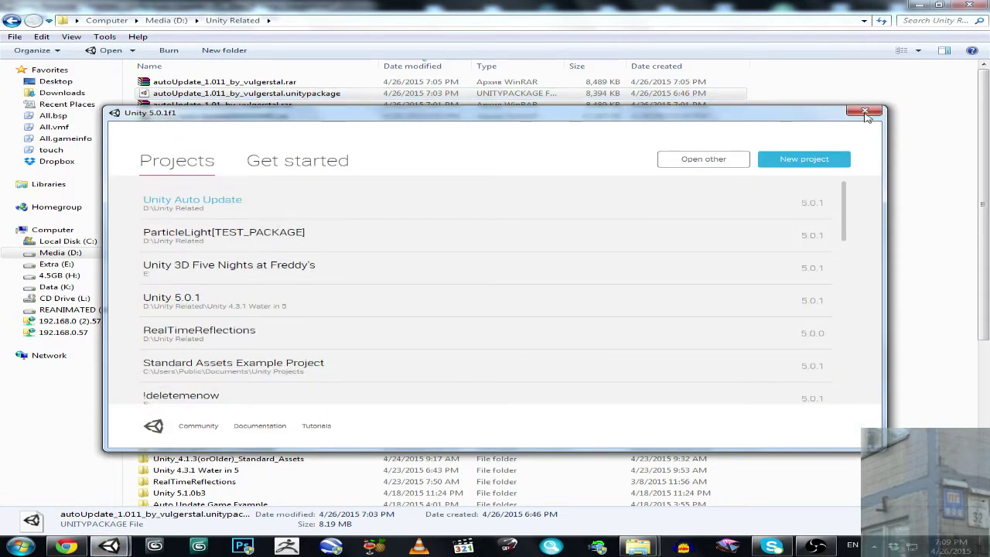
left_click(866, 113)
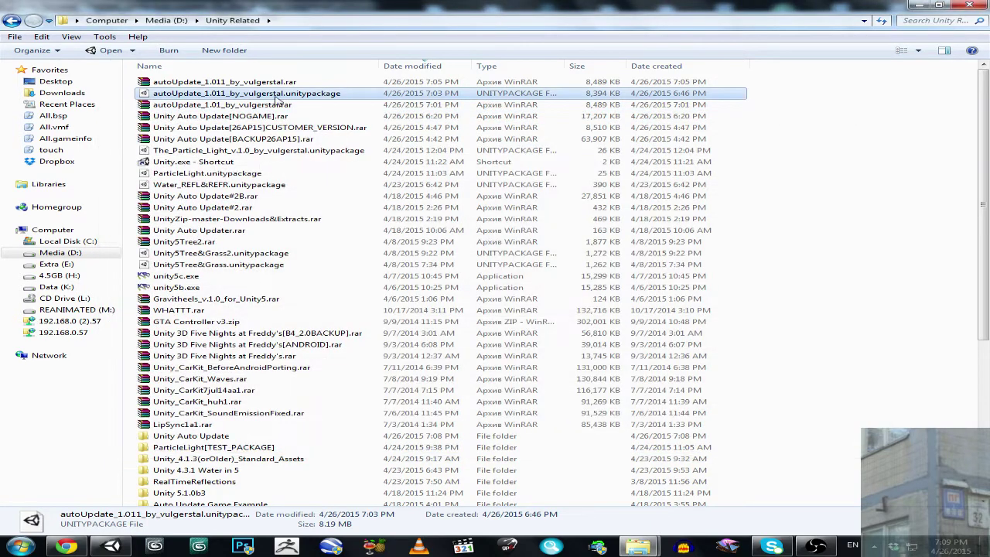
double_click(265, 93)
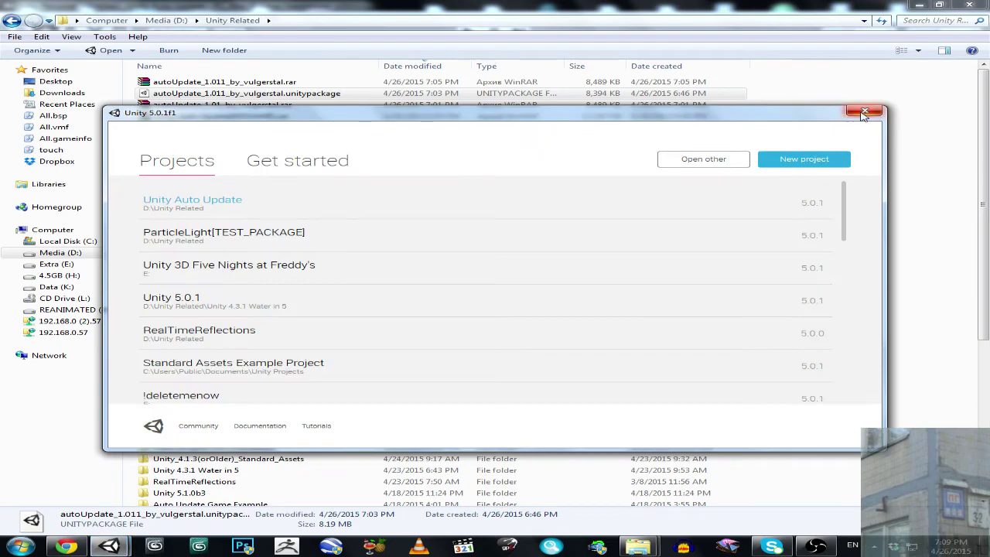
left_click(848, 115)
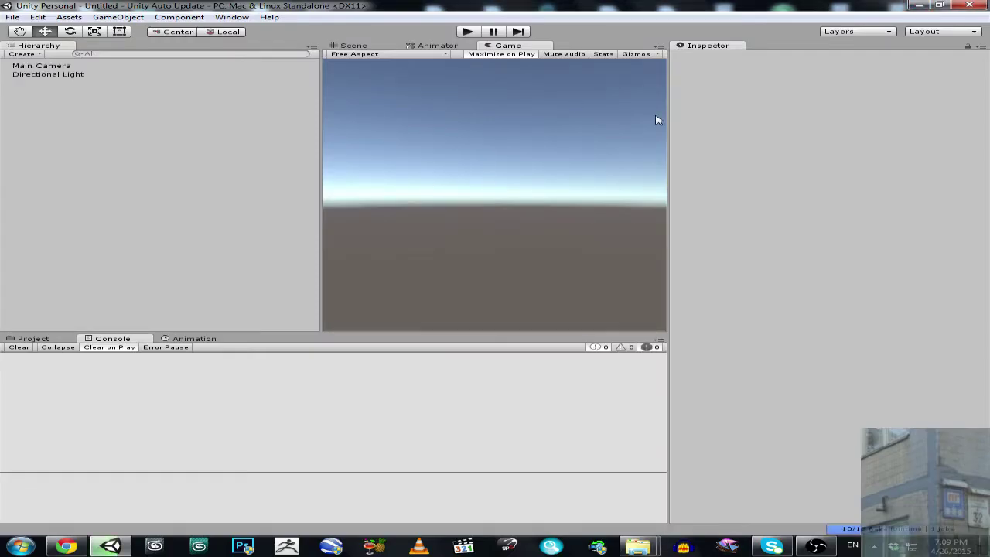
- Open the autoUpdate_1.011 unitypackage via right-click Open and import all its files
left_click(718, 464)
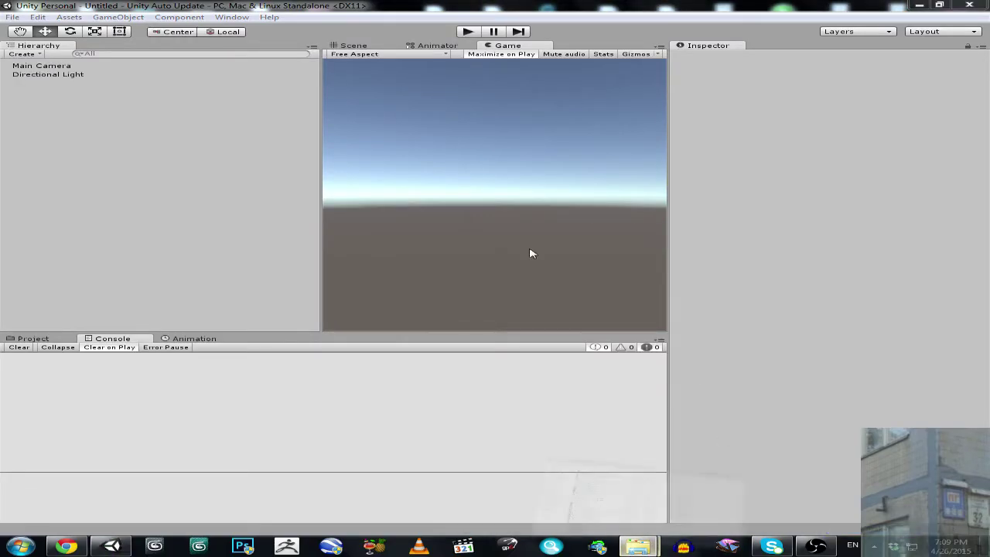
right_click(180, 94)
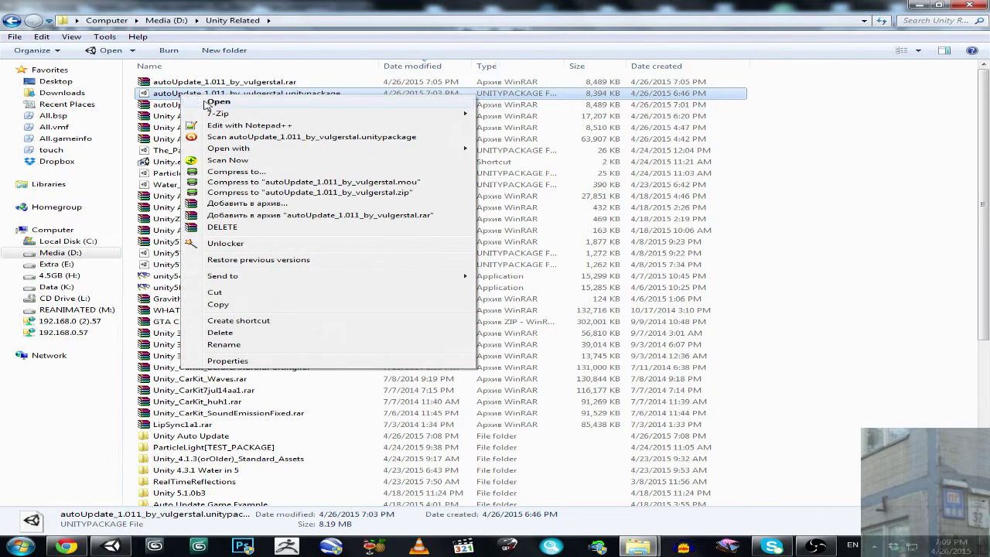
left_click(208, 102)
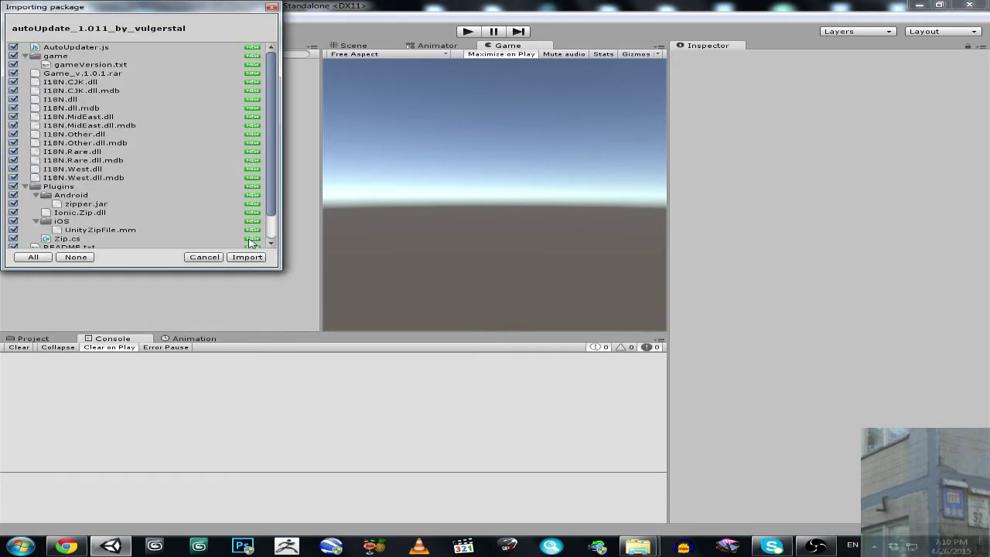
mouse_move(269, 151)
left_mouse_down()
mouse_move(273, 187)
mouse_move(277, 125)
mouse_move(276, 149)
left_mouse_up()
left_click(249, 257)
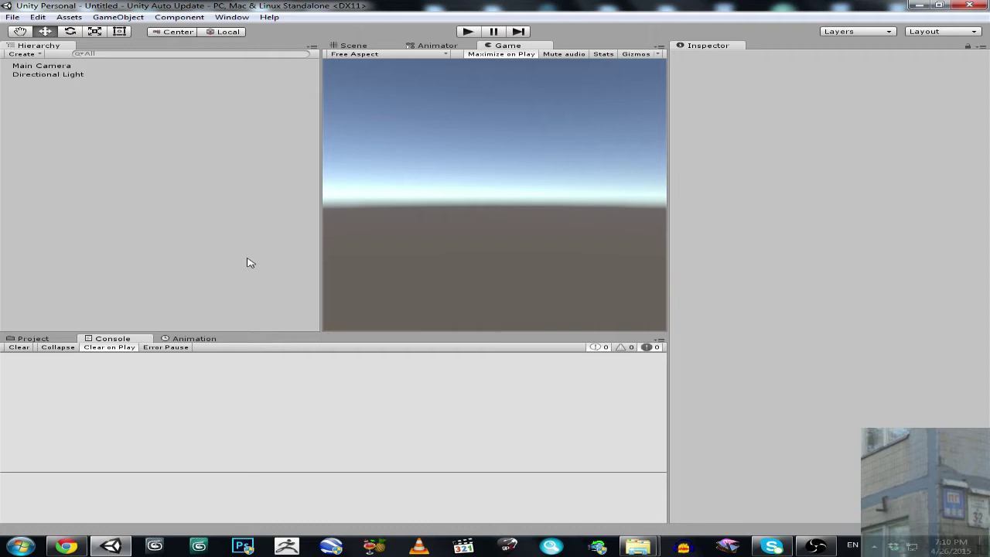
- Open the updater_V3 scene from Assets, then return to the Unity Related Explorer window
left_click(34, 339)
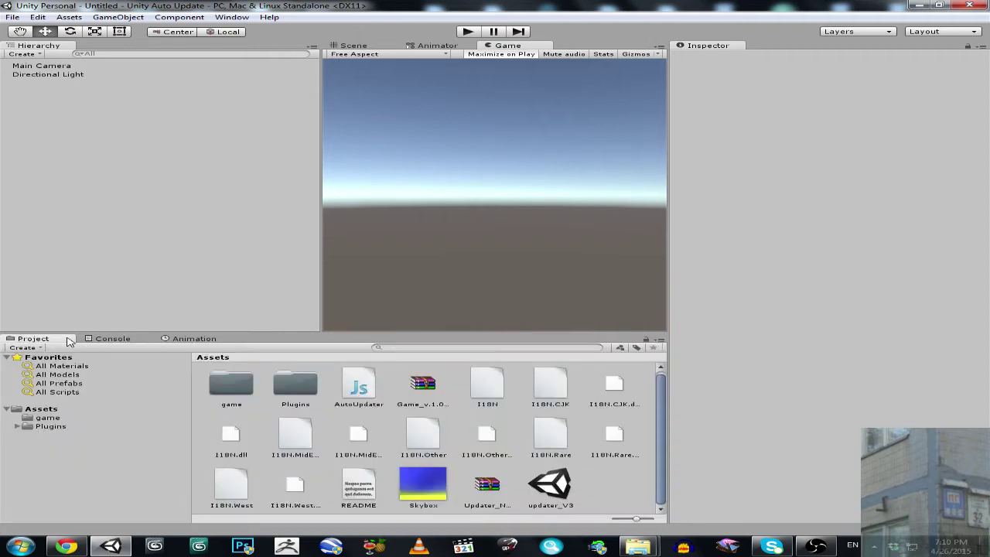
double_click(546, 485)
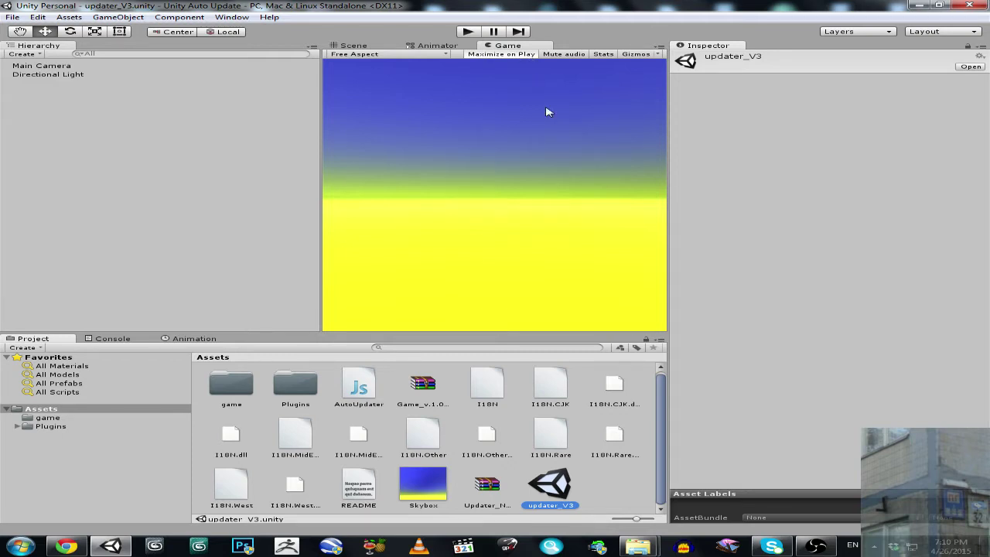
mouse_move(639, 544)
left_click(680, 438)
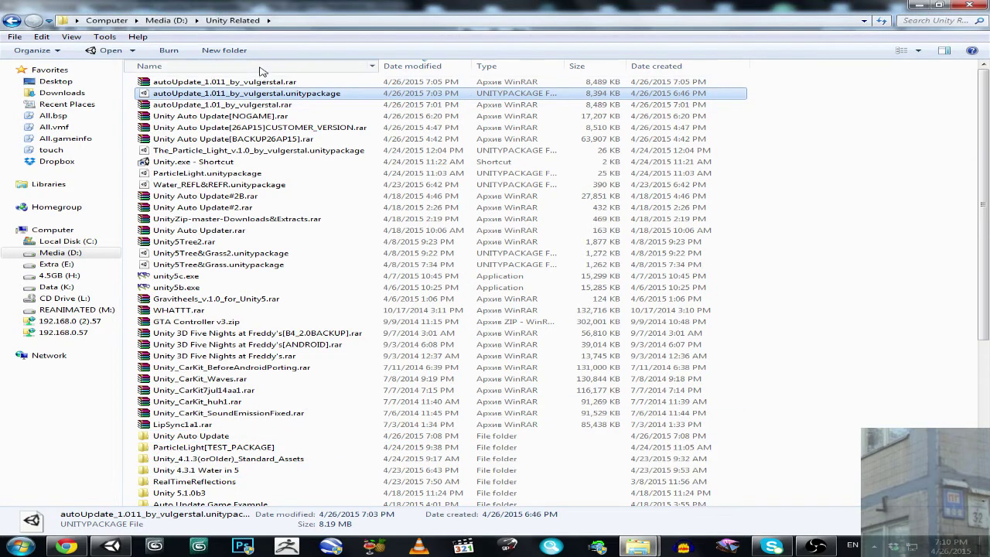
- Browse to Unity Auto Update\Assets\game and open gameVersion.txt
left_click(232, 65)
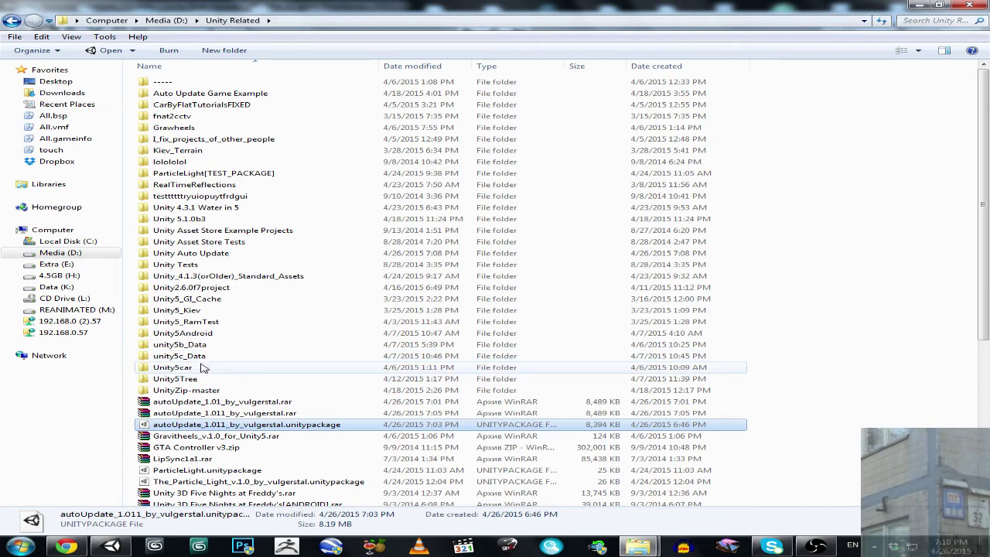
double_click(191, 253)
left_click(178, 85)
double_click(178, 85)
double_click(164, 82)
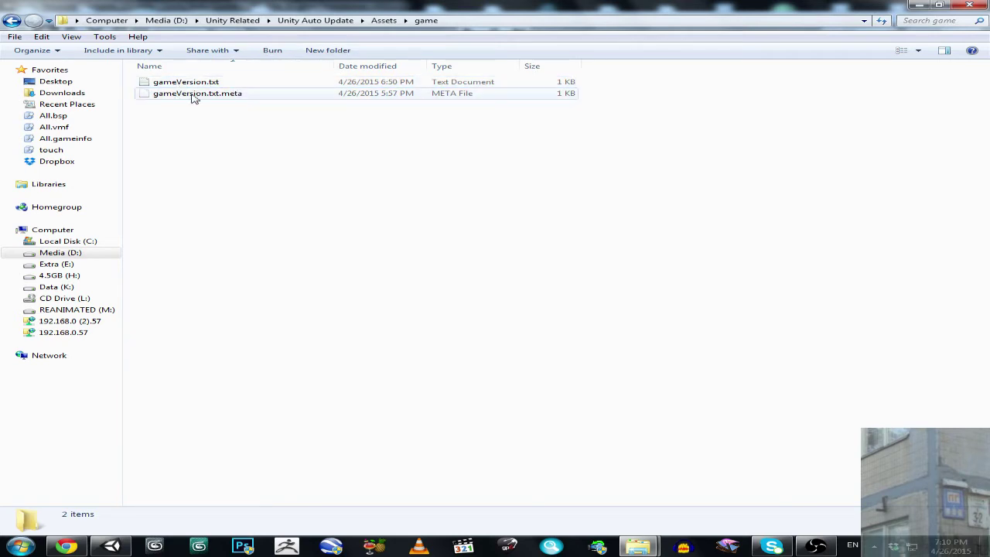
left_click(225, 93)
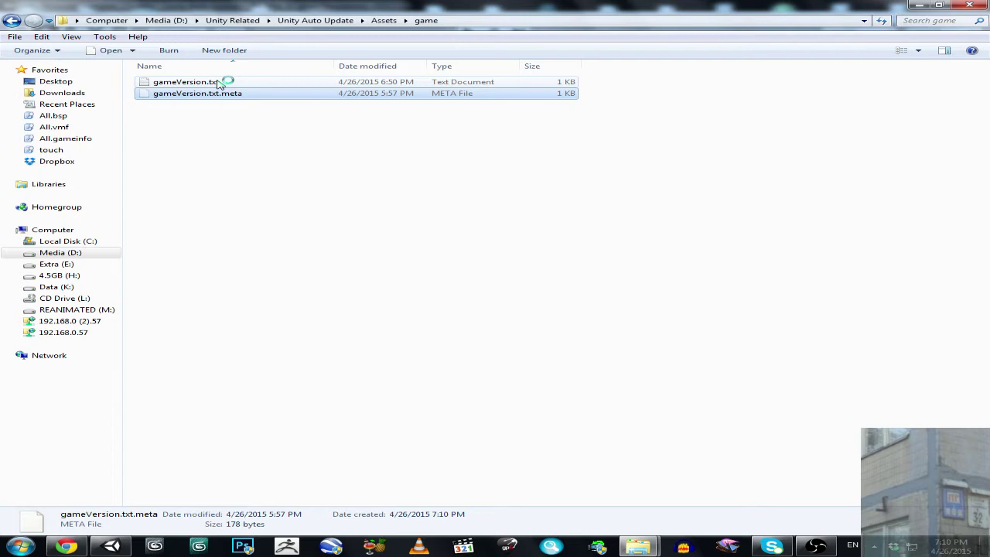
double_click(221, 82)
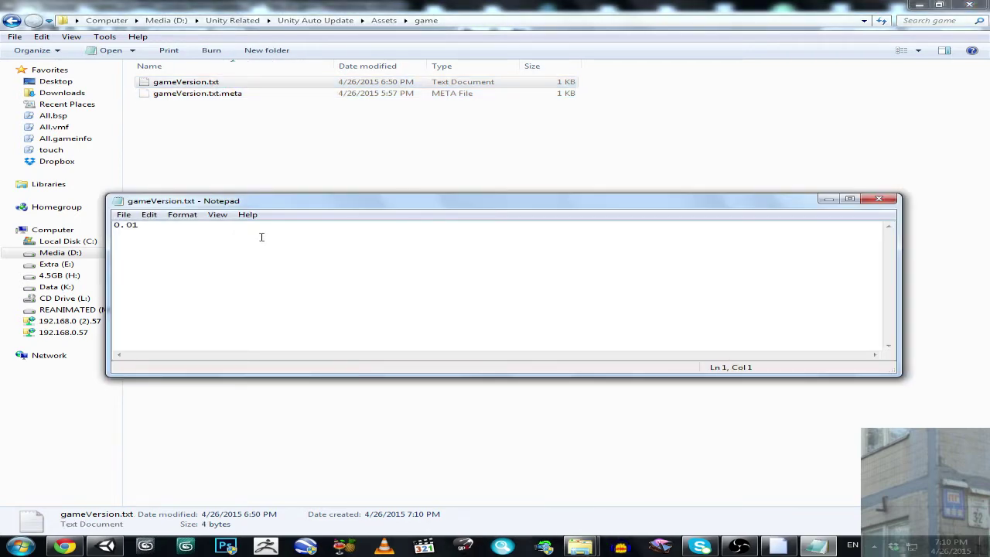
- Confirm the version reads 0.01, close Notepad, go back to Assets, and return to Unity
left_click_drag(143, 226, 113, 225)
left_click(116, 227)
left_click_drag(141, 226, 113, 226)
left_click(878, 198)
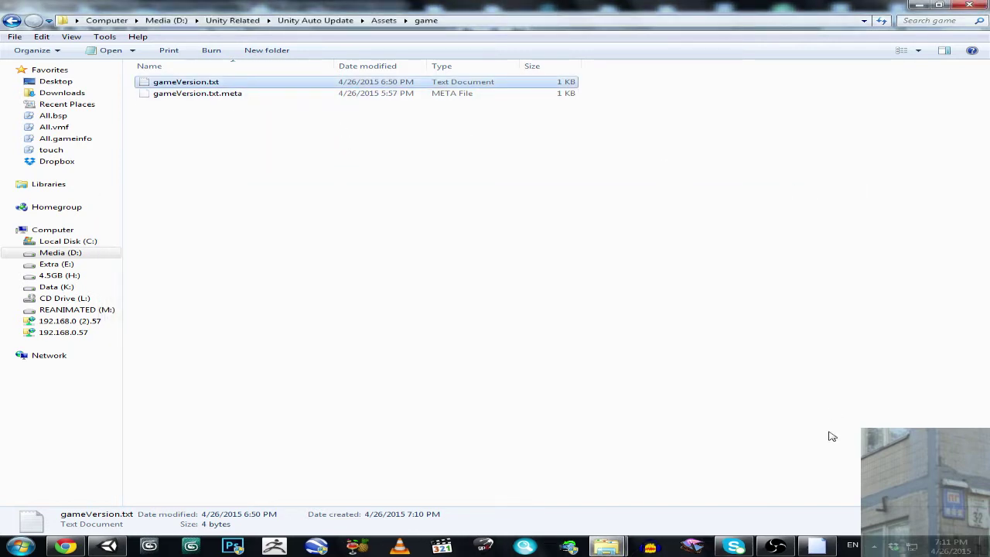
left_click(646, 201)
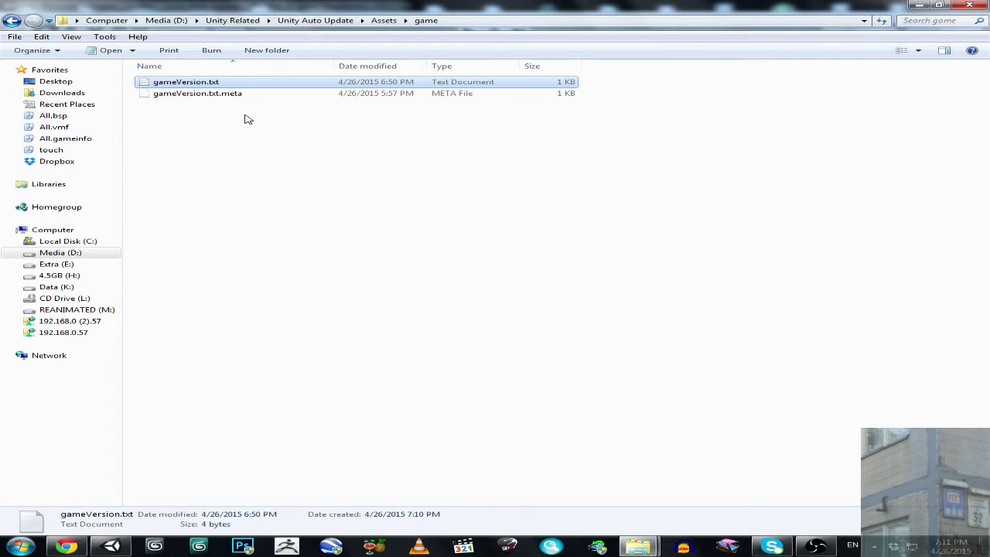
left_click(383, 21)
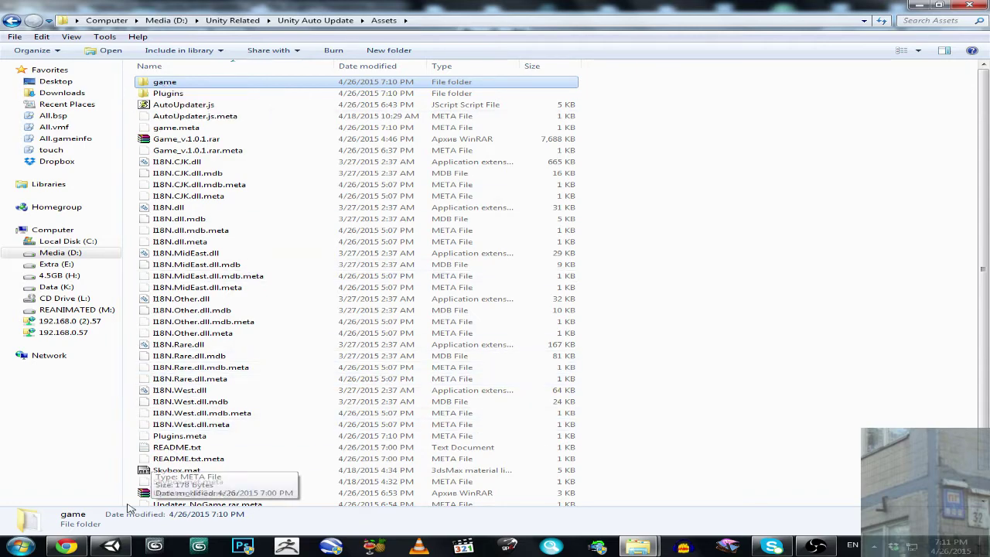
left_click(111, 547)
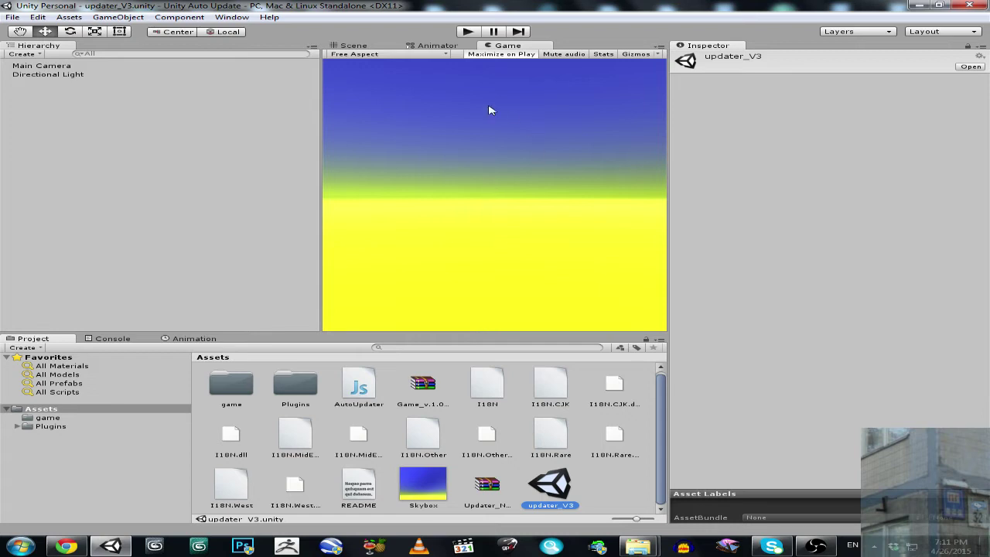
- Play the updater scene, install the newest 1.21 game version, then stop play mode
left_click(468, 32)
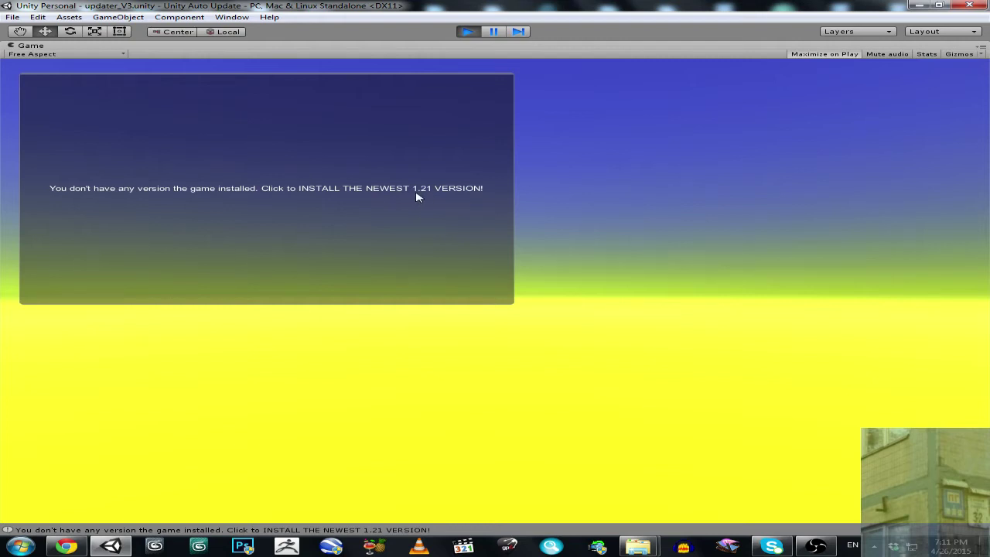
left_click(381, 240)
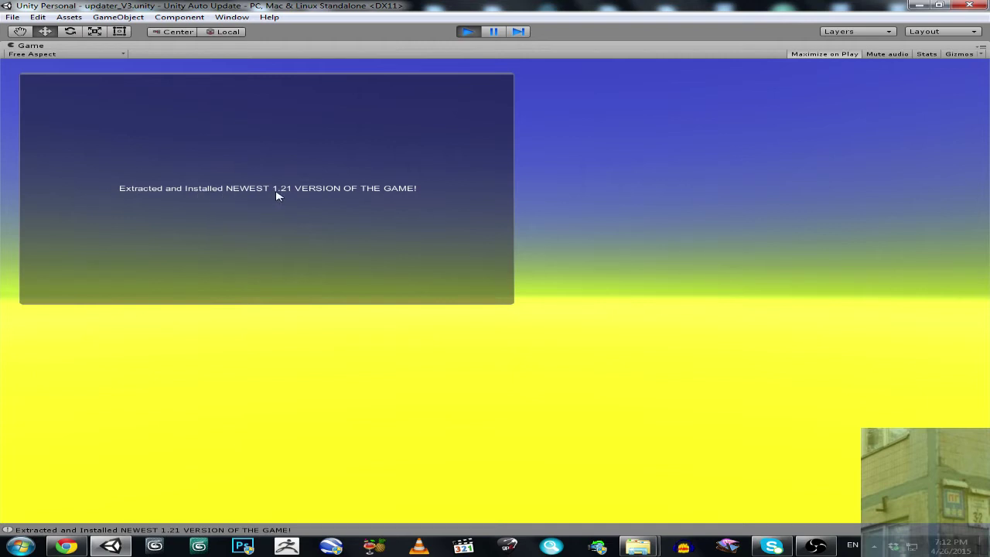
left_click(467, 31)
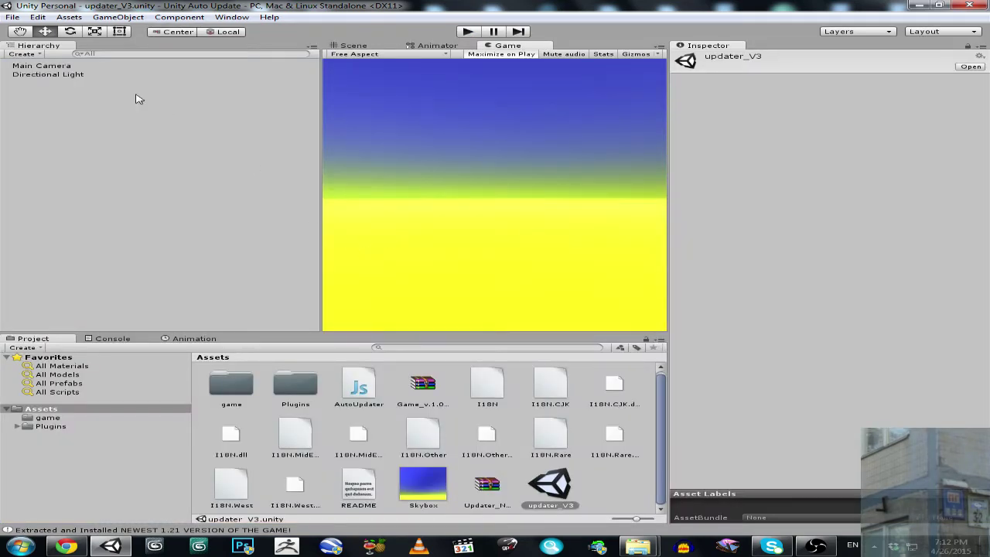
- Select Main Camera and inspect its Drop Box Latest Version URL and ge.tt Update Zip URL
left_click(60, 66)
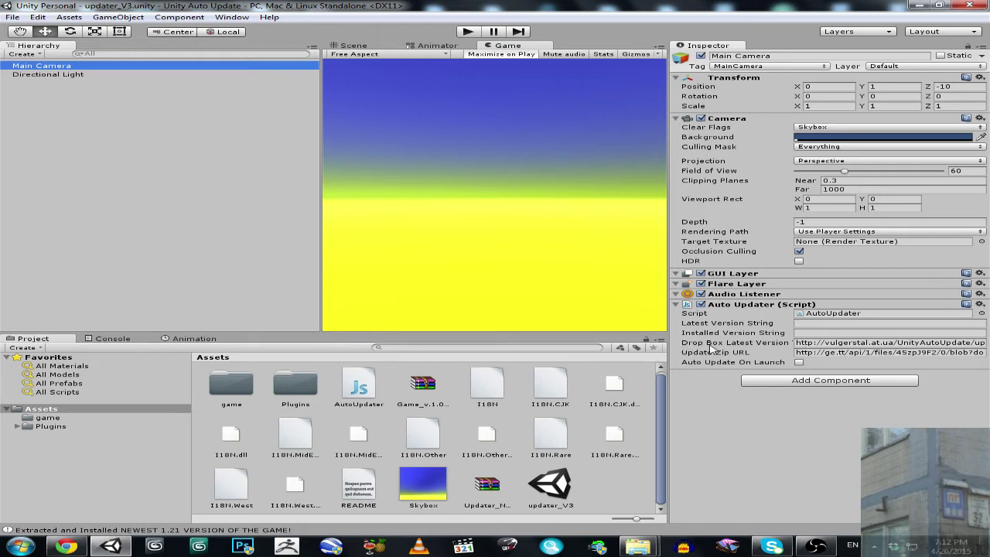
left_click(843, 342)
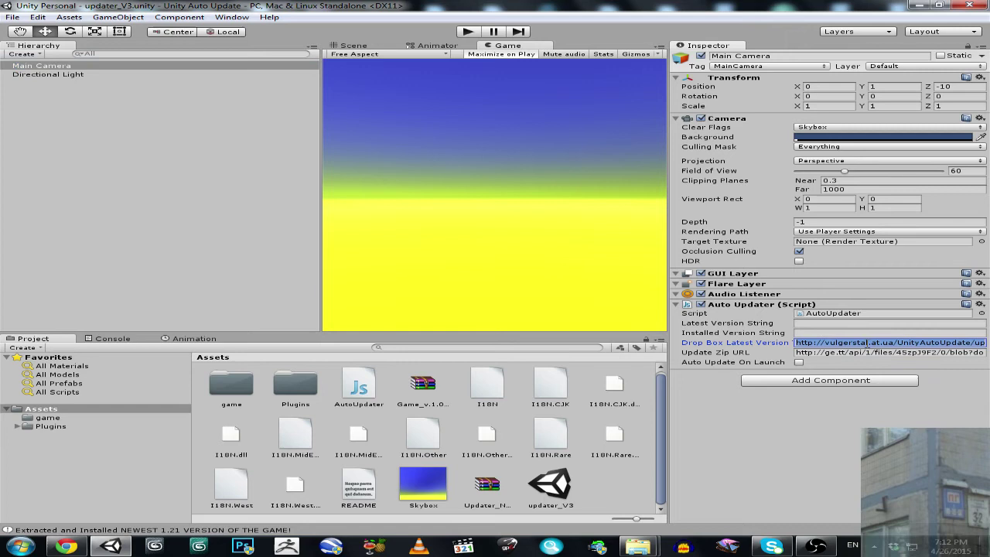
left_click_drag(897, 343, 985, 345)
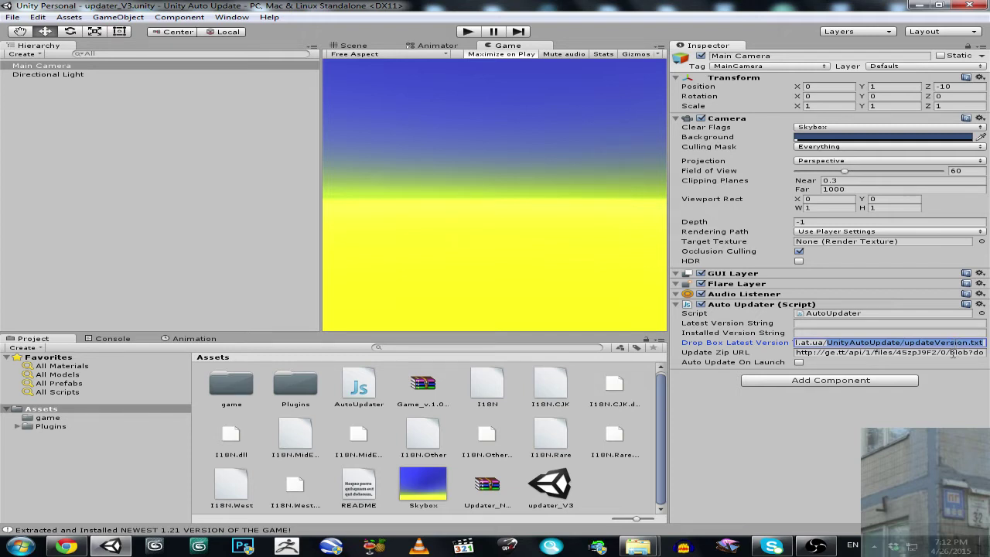
left_click(953, 351)
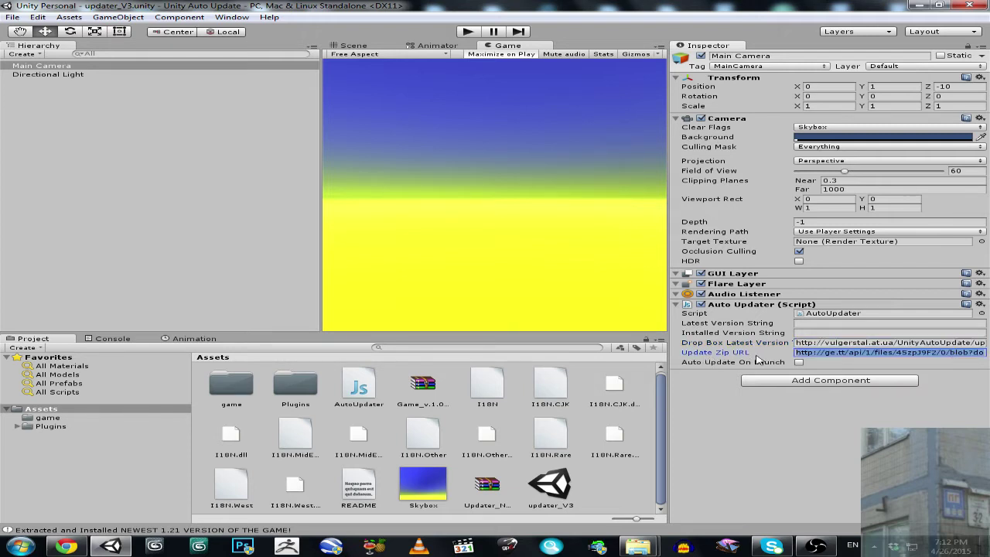
left_click(837, 353)
left_click_drag(824, 354, 846, 354)
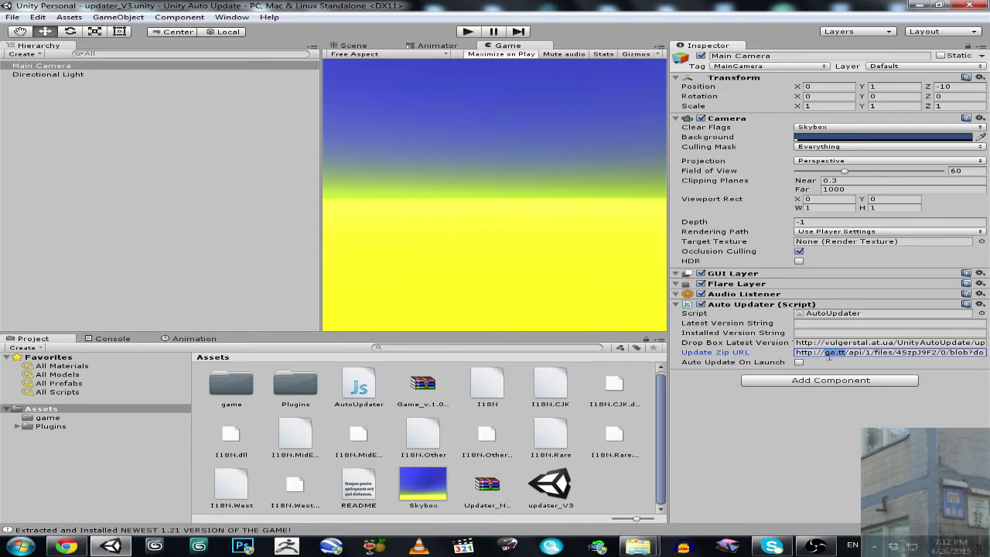
left_click_drag(872, 354, 988, 354)
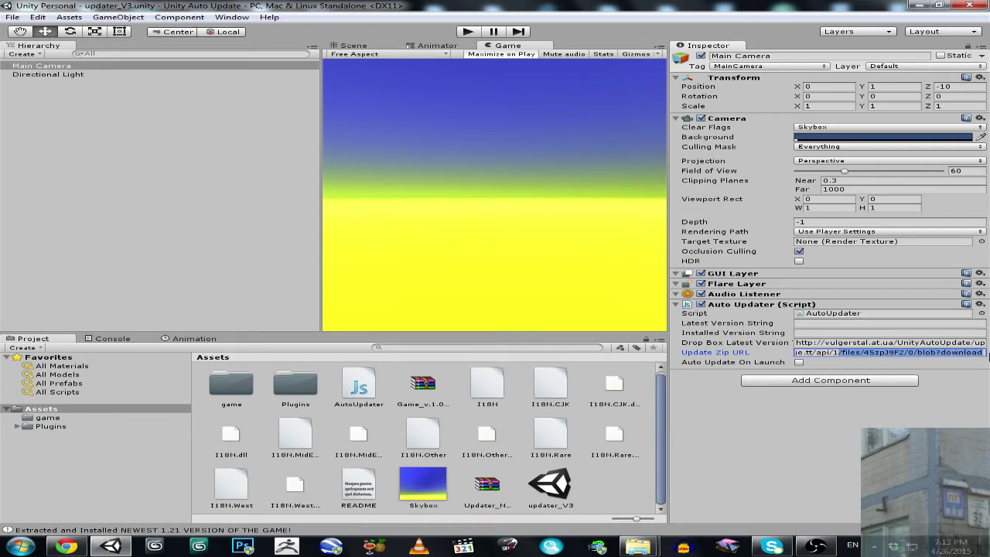
left_click(903, 353)
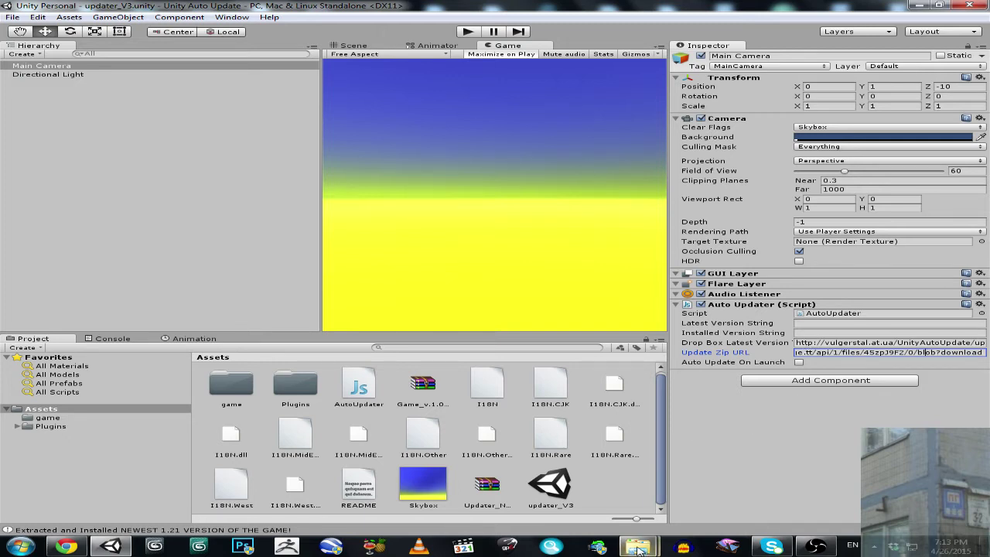
- Bring the Assets folder window forward and open the Game_v.1.0.1.rar archive
mouse_move(638, 546)
mouse_move(681, 434)
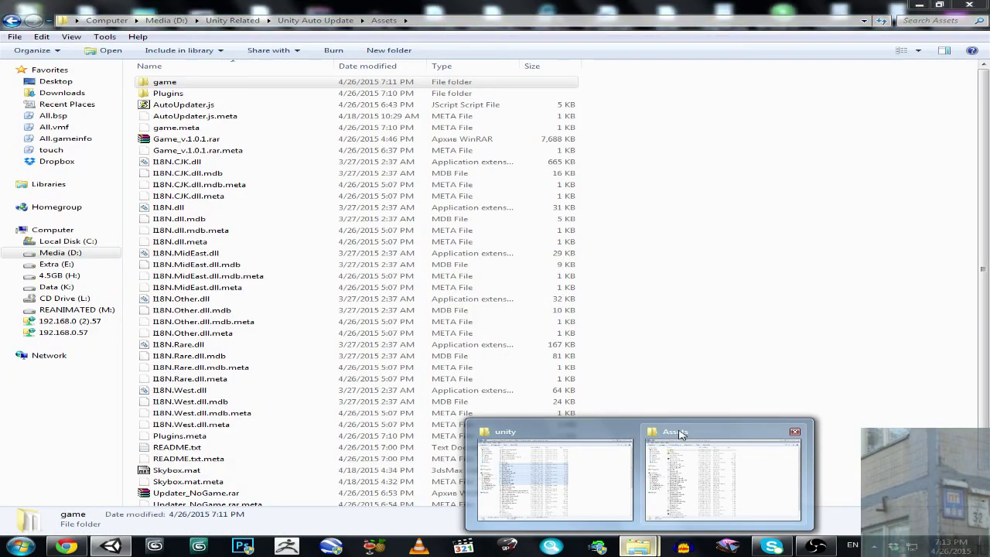
left_click(681, 435)
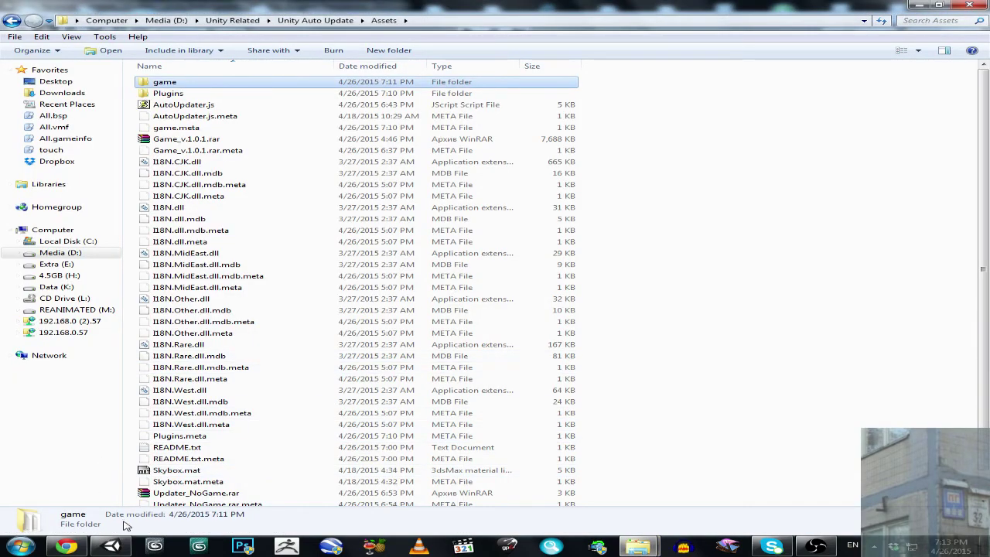
left_click(111, 546)
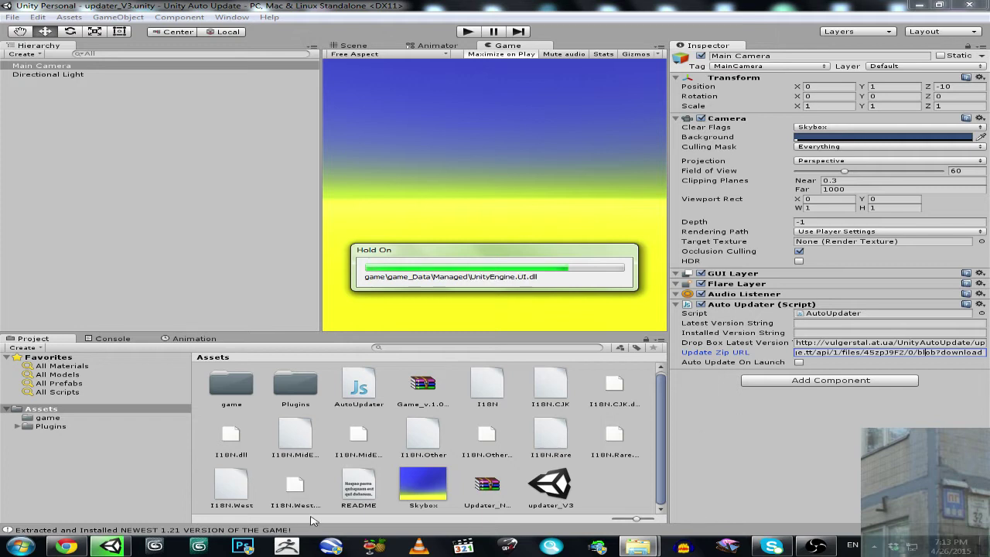
mouse_move(638, 546)
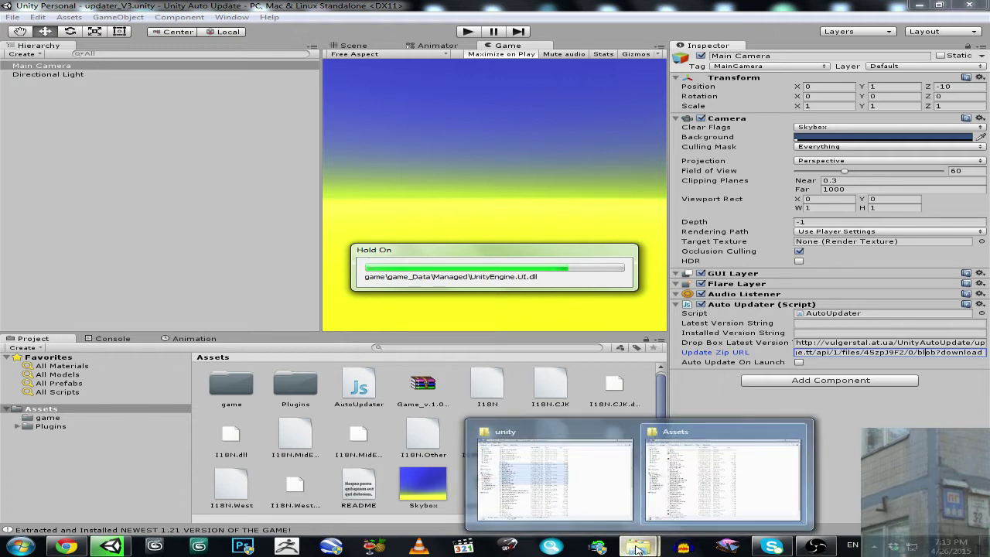
left_click(678, 422)
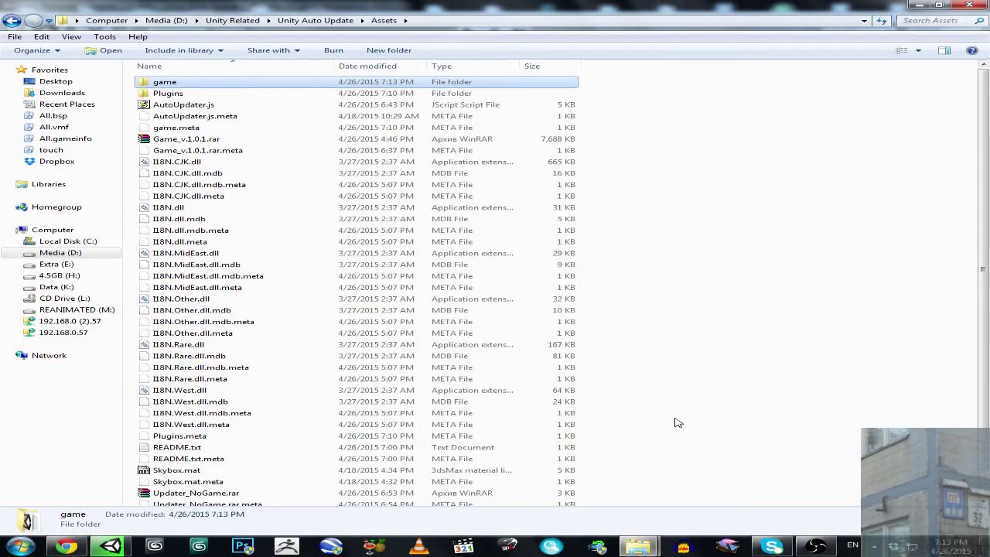
left_click(178, 142)
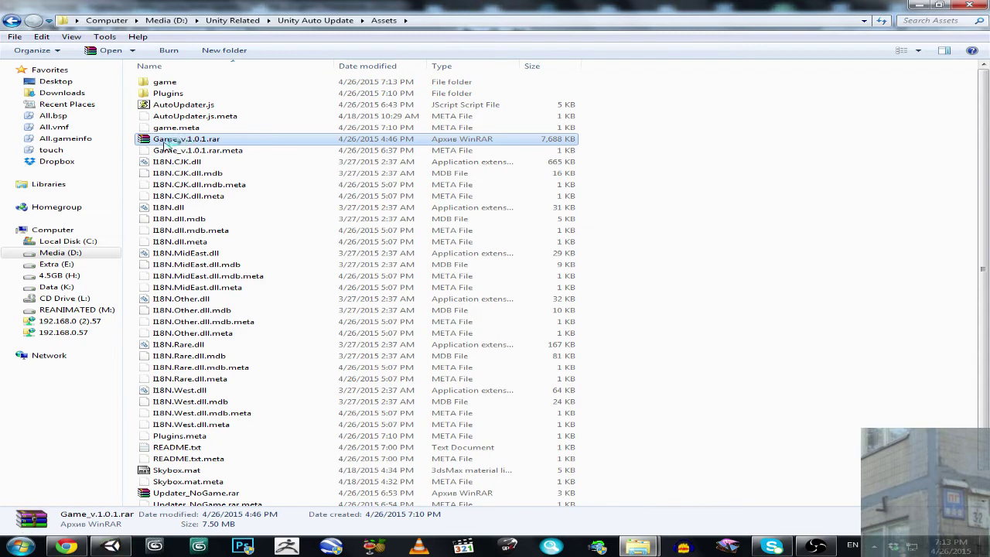
double_click(175, 141)
- Drag the archived game folder into Assets, merging and replacing existing folders for all 34 items
left_click_drag(158, 370, 473, 431)
double_click(168, 83)
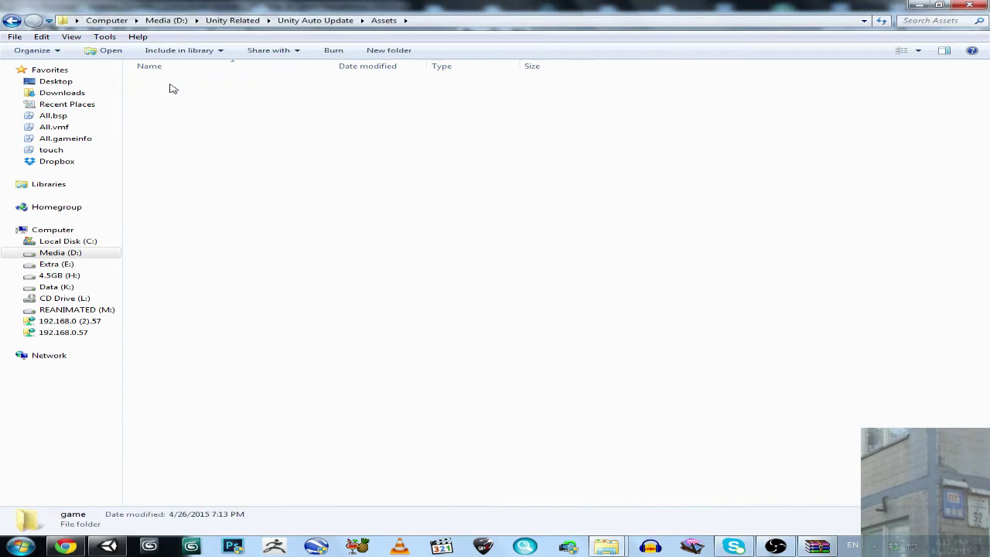
left_click(383, 20)
left_click(817, 546)
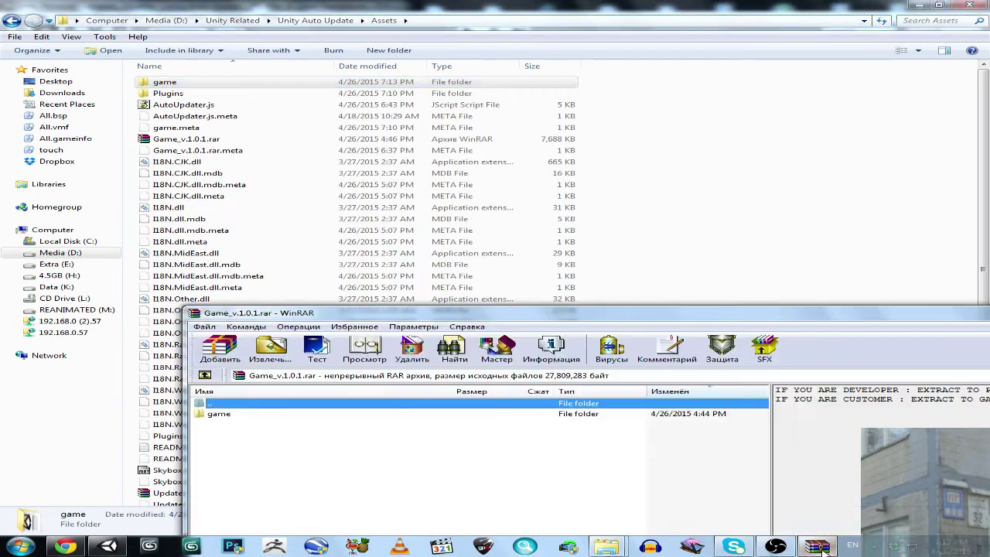
left_click_drag(220, 418, 640, 253)
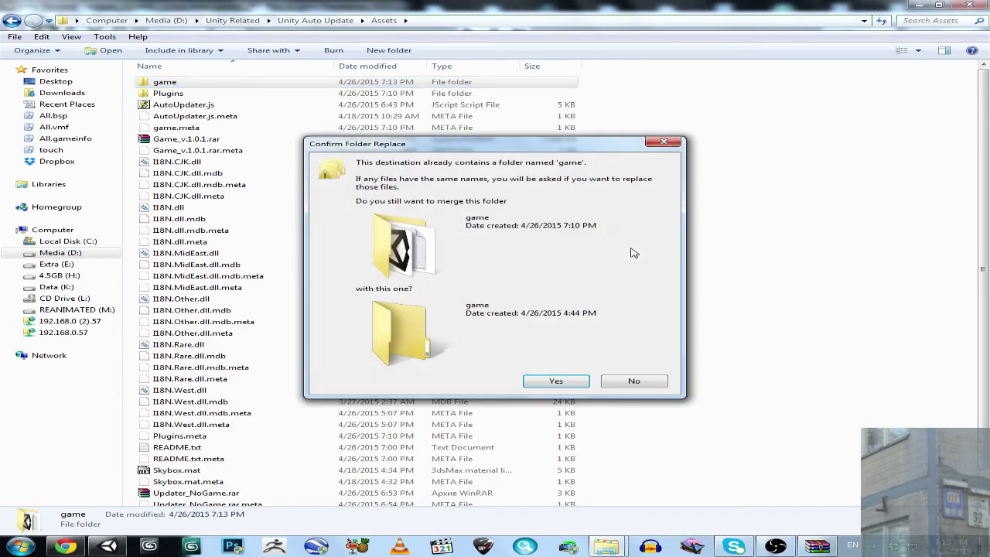
left_click(555, 381)
left_click(359, 379)
left_click(423, 234)
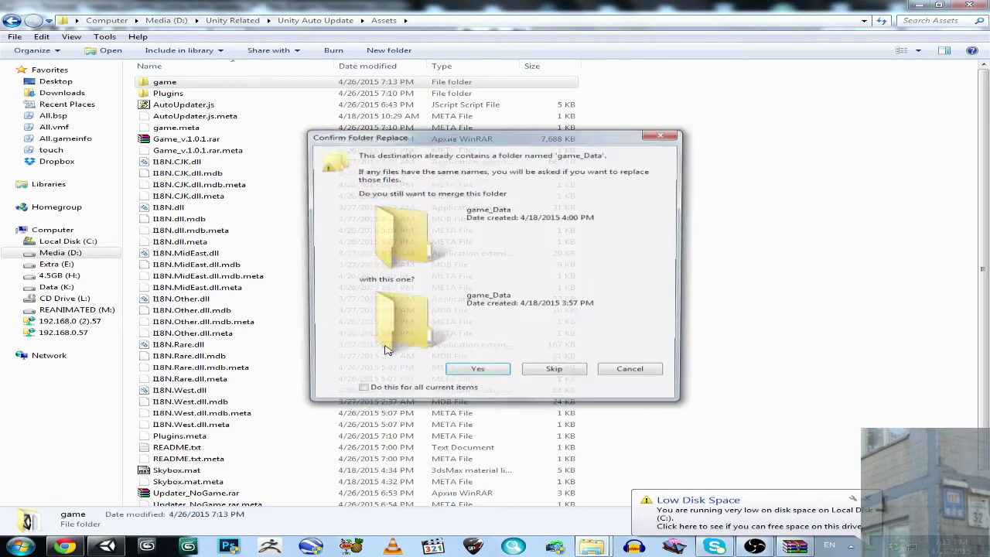
left_click(374, 393)
left_click(473, 372)
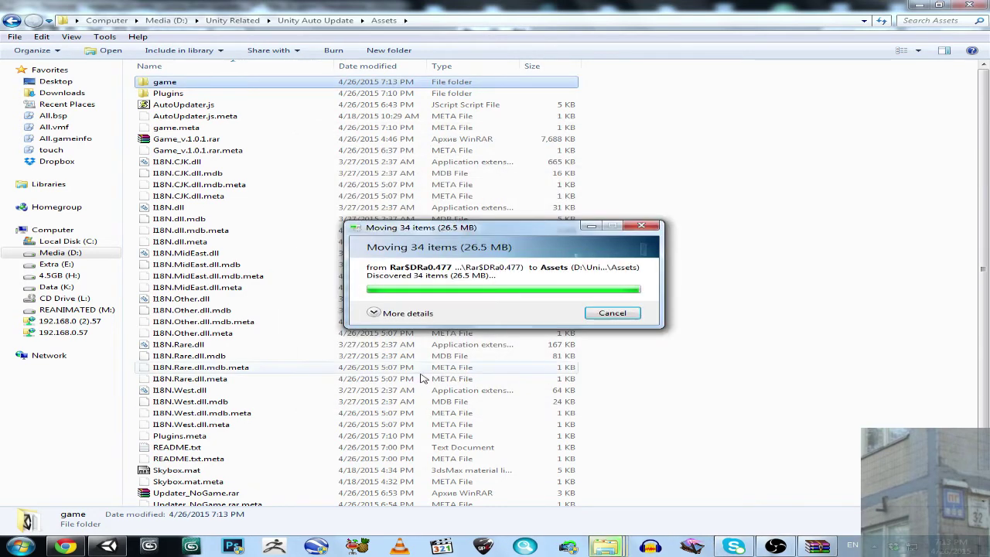
- Play the updater scene until 'Extracted and Updated OLD version 1.01 to NEW 1.21' appears, then stop
left_click(108, 546)
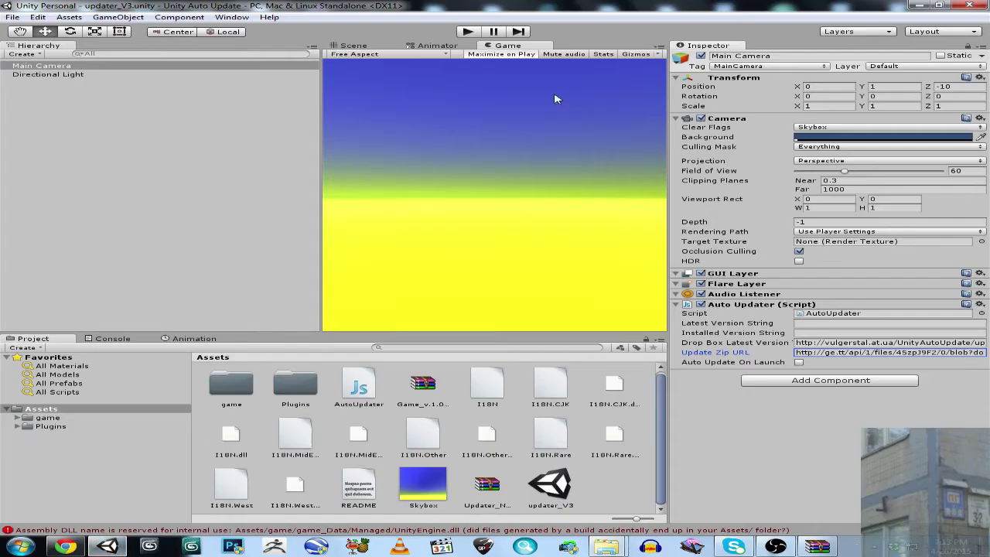
left_click(469, 31)
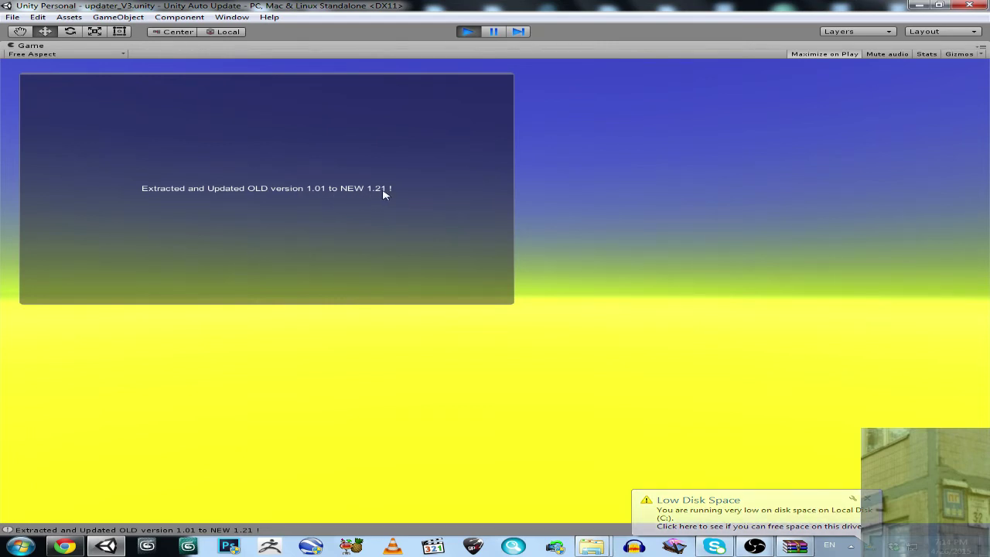
left_click(468, 31)
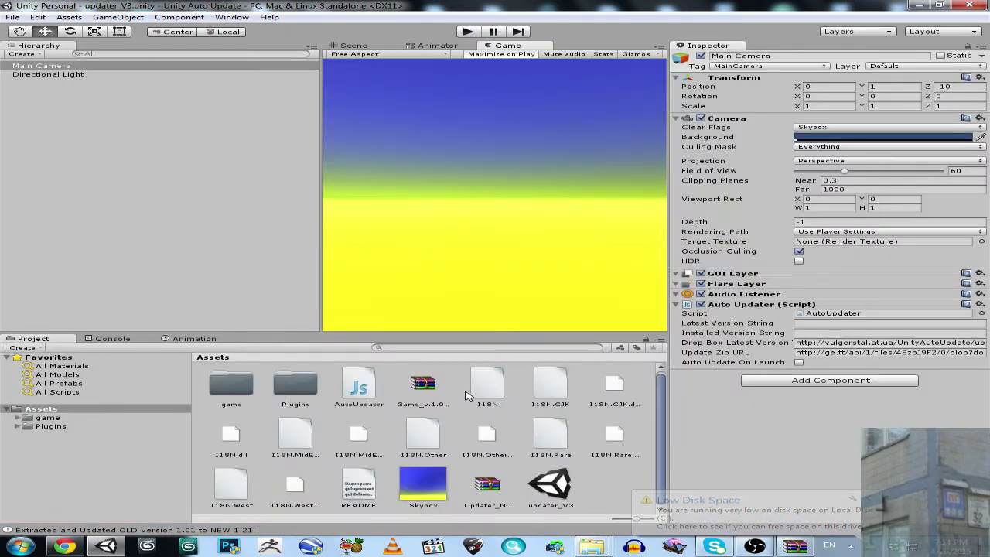
left_click(13, 17)
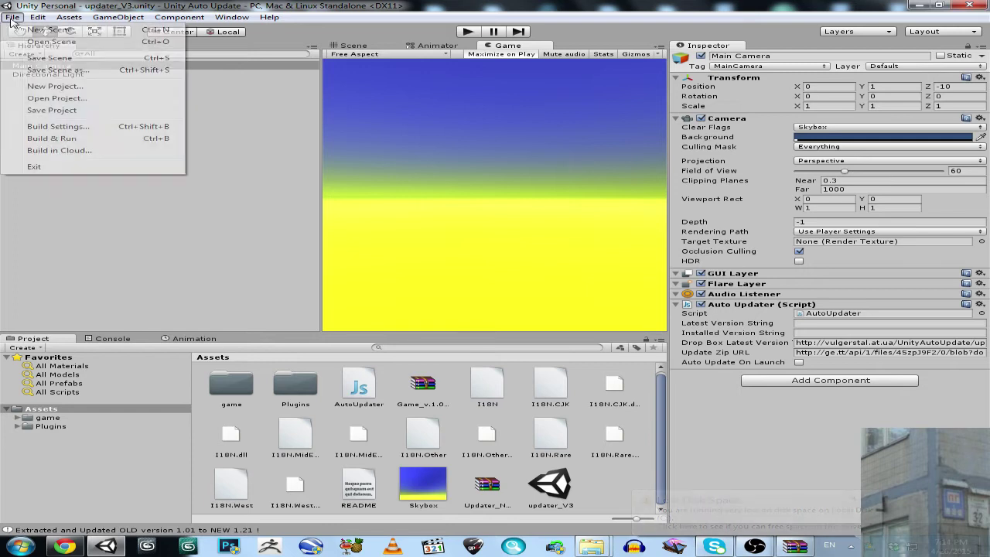
- Add the updater_V3 scene to Build Settings and build the Windows player as 'tes' in Unity Auto Update
left_click(55, 129)
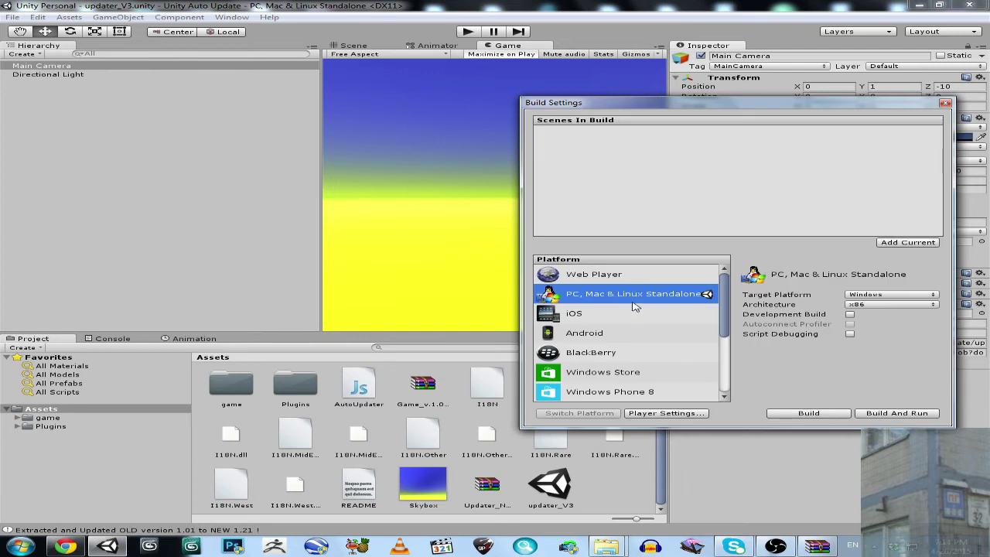
left_click(881, 244)
left_click(810, 414)
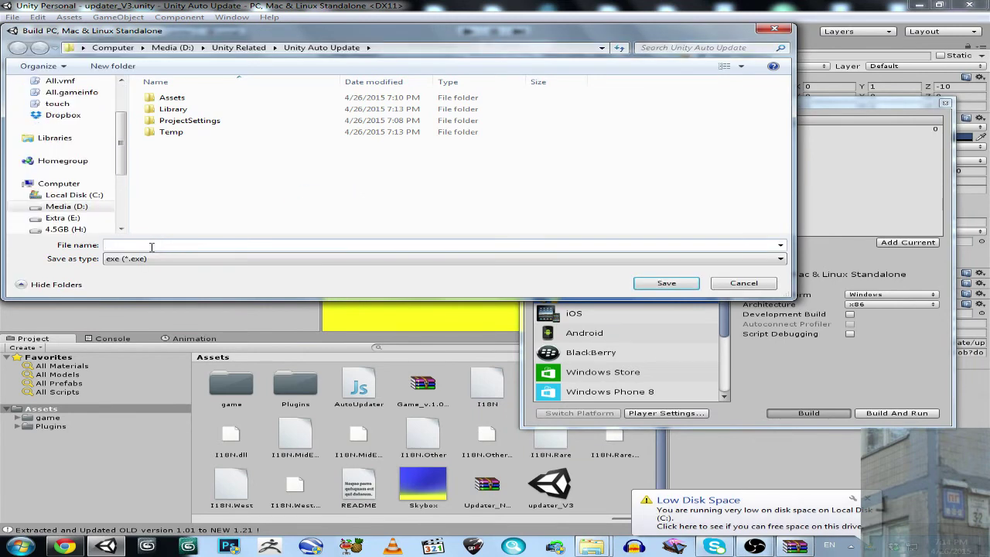
type("test")
left_click(657, 284)
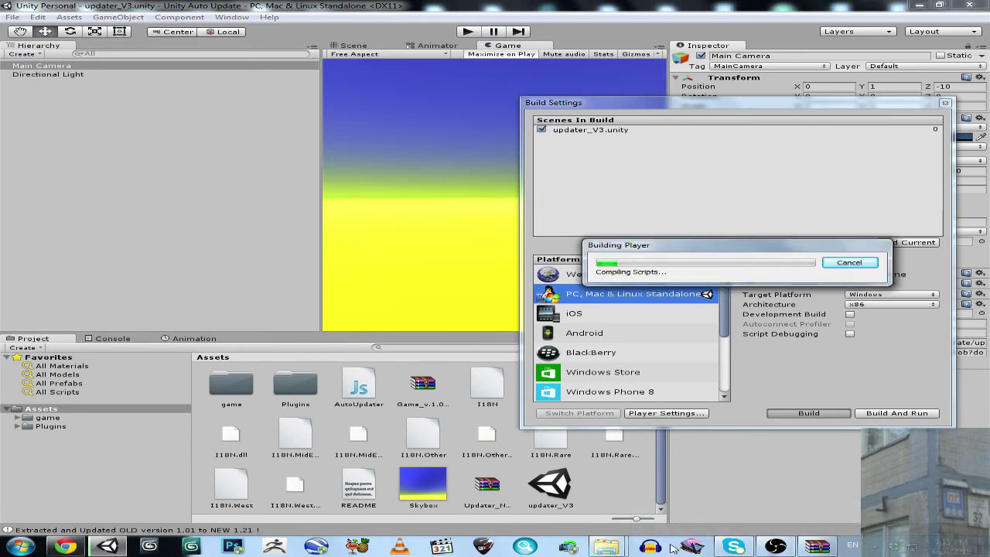
- Navigate Explorer from Assets up to Unity Auto Update and select AssetsdownloadAndUnzipTest.zip
mouse_move(615, 547)
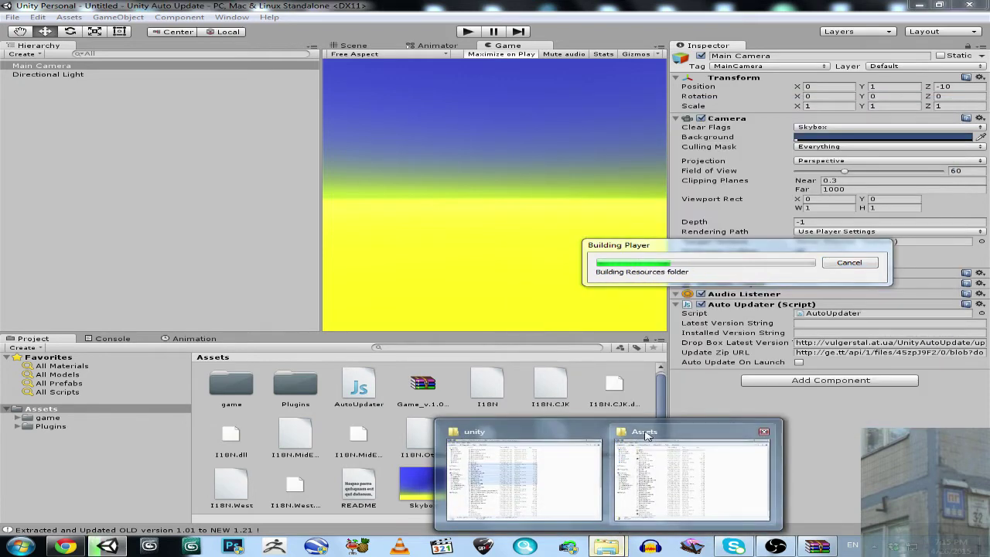
mouse_move(647, 435)
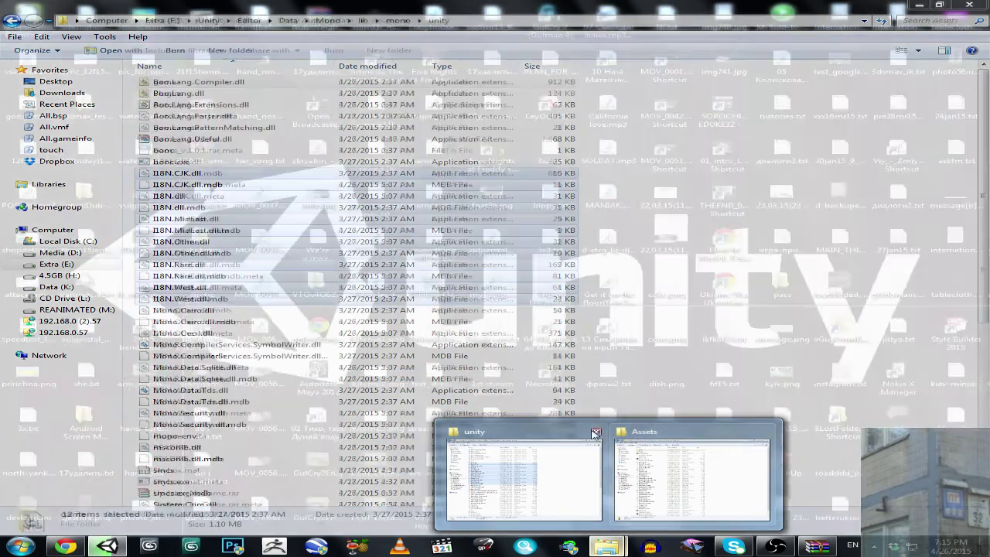
mouse_move(568, 435)
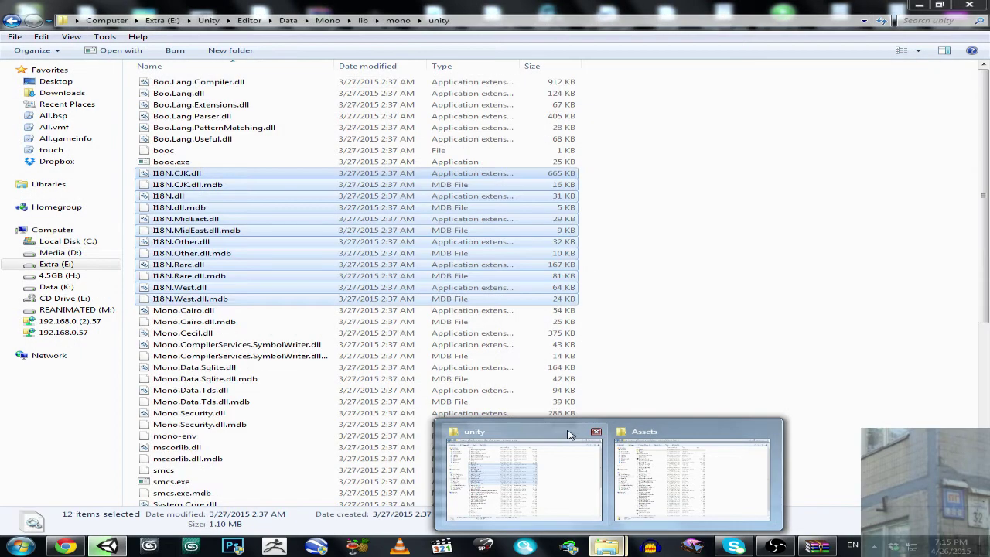
left_click(652, 441)
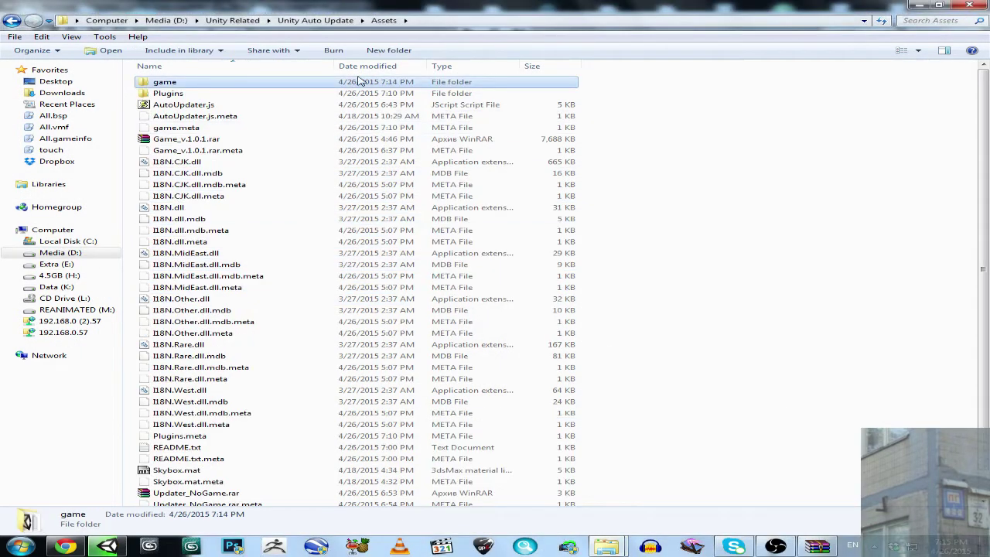
left_click(316, 22)
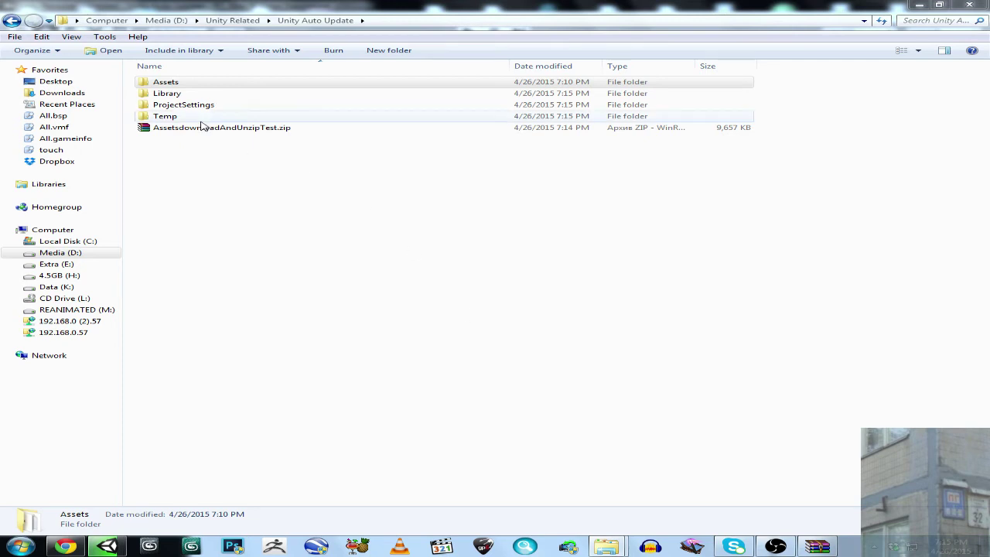
left_click(241, 129)
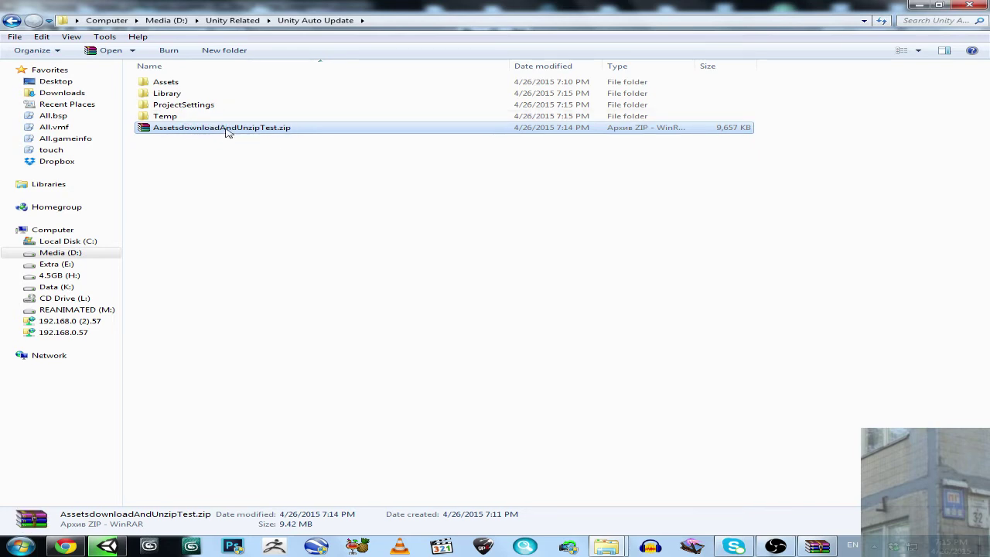
mouse_move(201, 129)
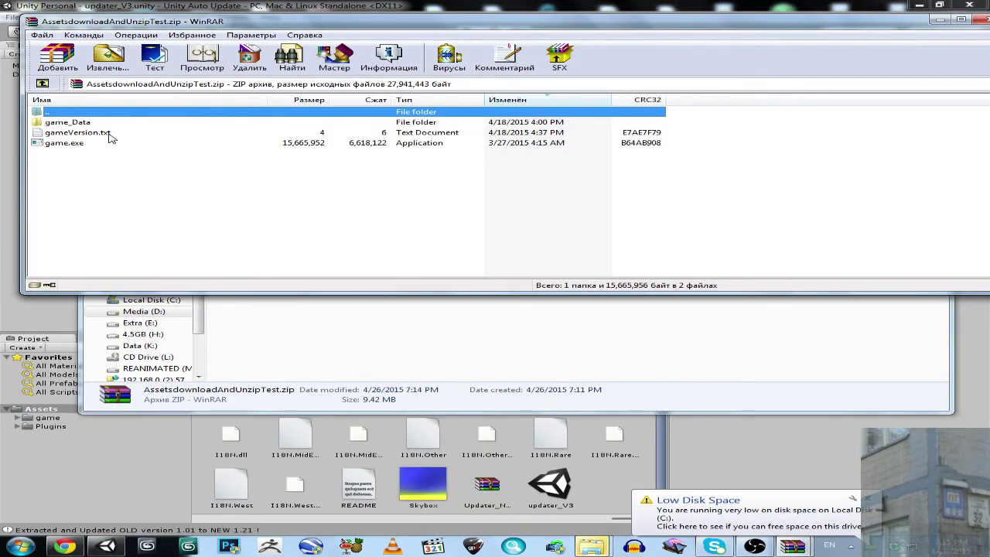
- Check gameVersion.txt inside the zip in WinRAR, then close the archive
left_click(109, 136)
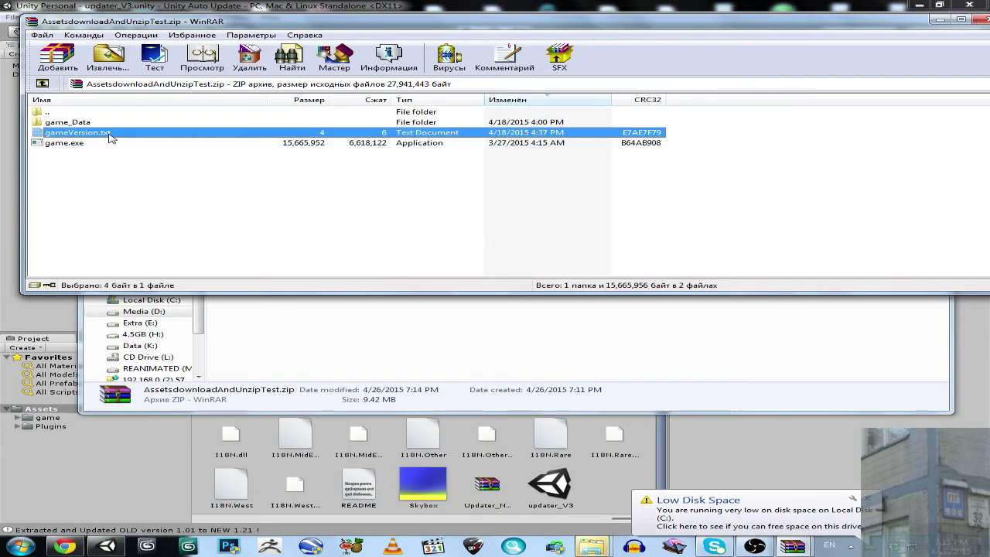
left_click(979, 22)
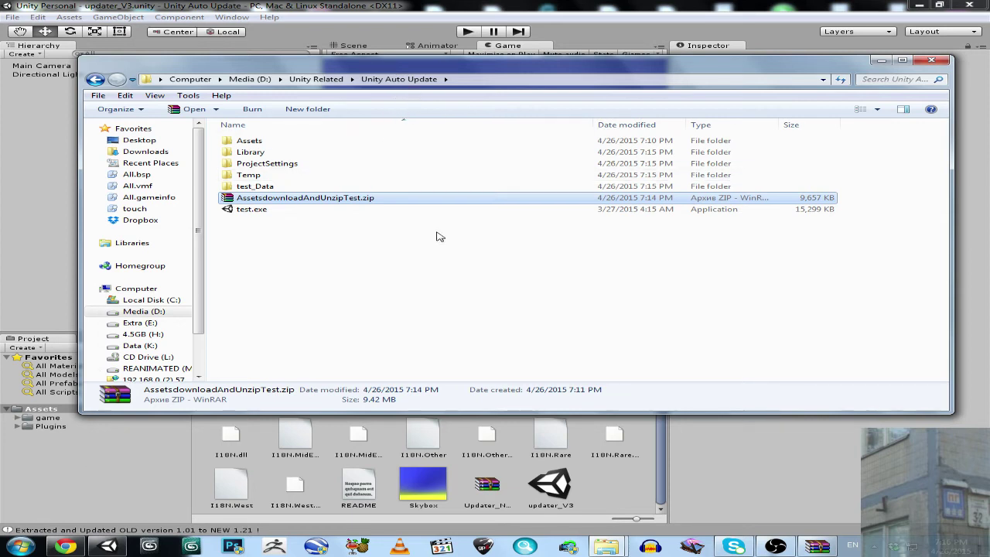
- Look inside the built test_Data folder, then open Updater_NoGame.rar from the Assets folder
double_click(251, 187)
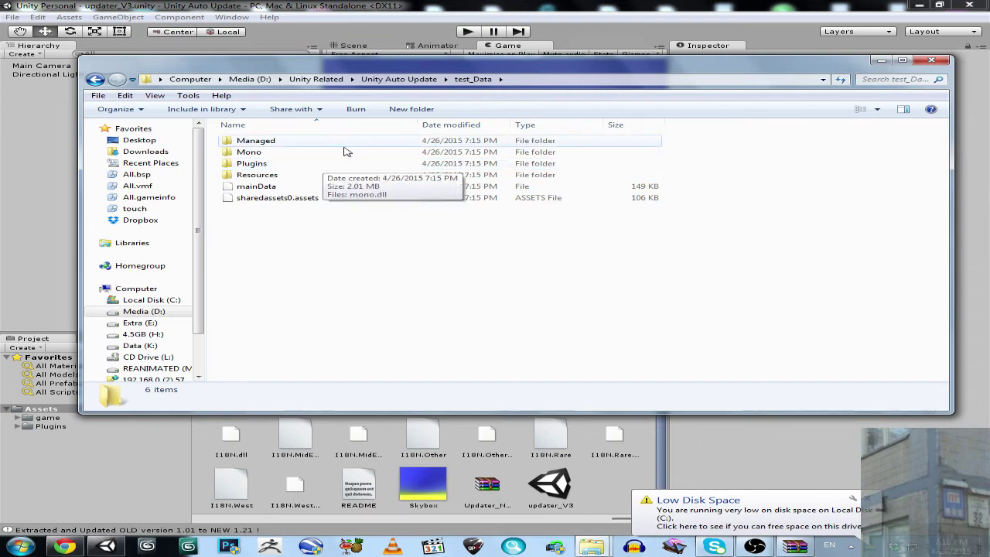
left_click(412, 81)
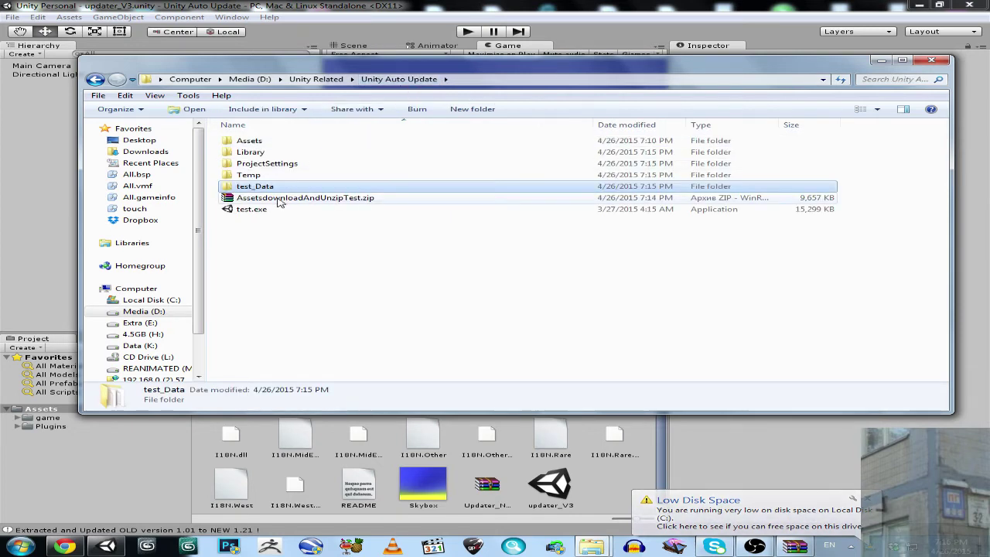
double_click(249, 140)
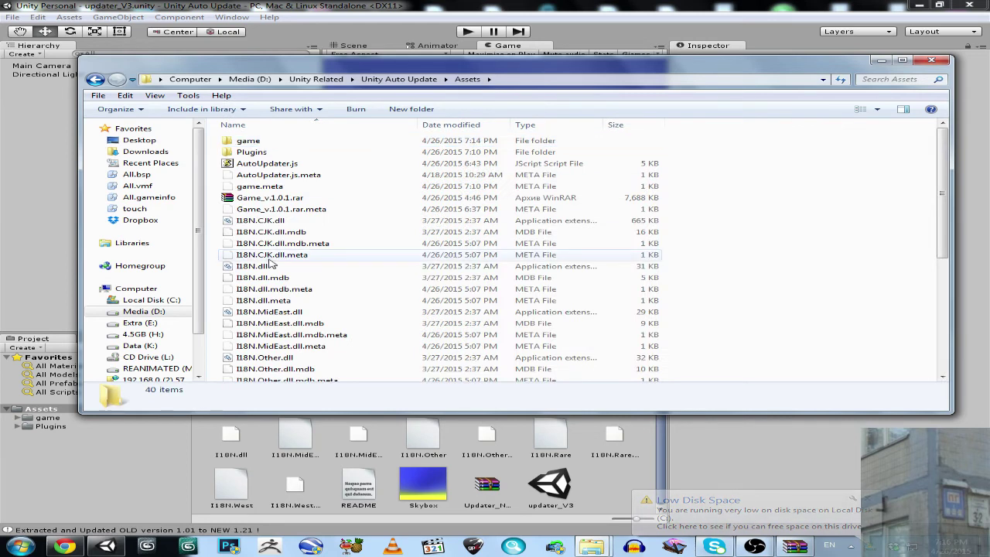
scroll(302, 275, "down", 5)
scroll(286, 332, "up", 5)
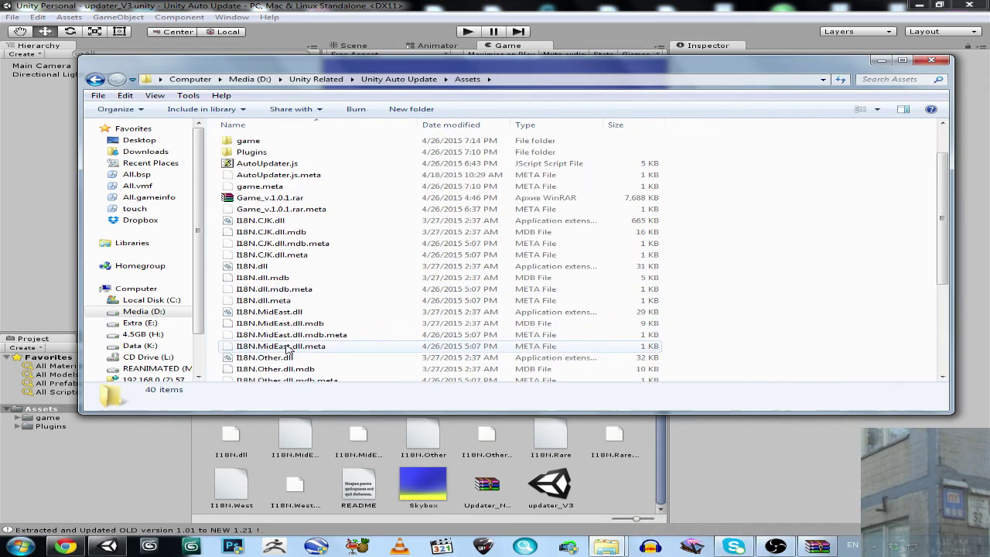
scroll(284, 337, "down", 6)
double_click(283, 340)
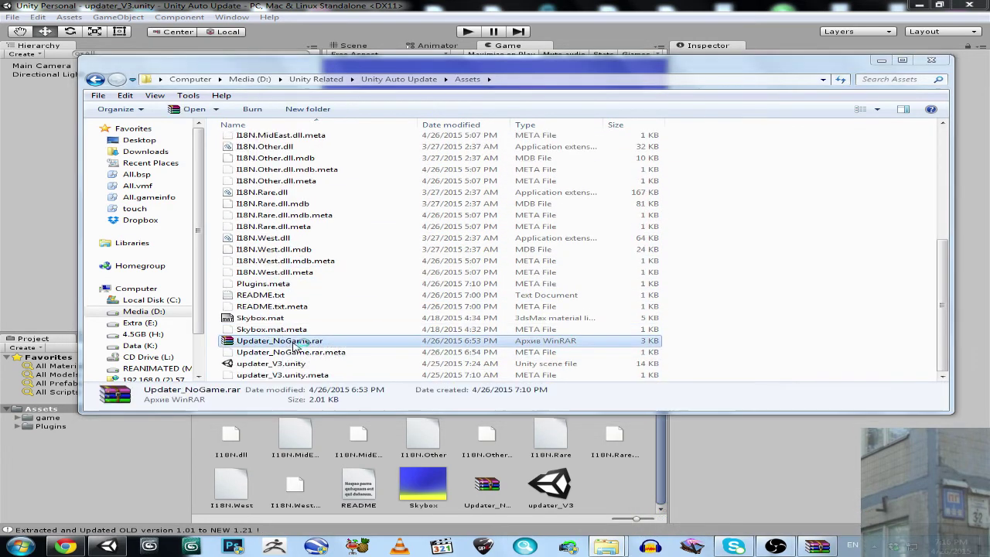
- Move the WinRAR window aside and open the built test_Data folder in Explorer
left_click_drag(194, 40, 384, 181)
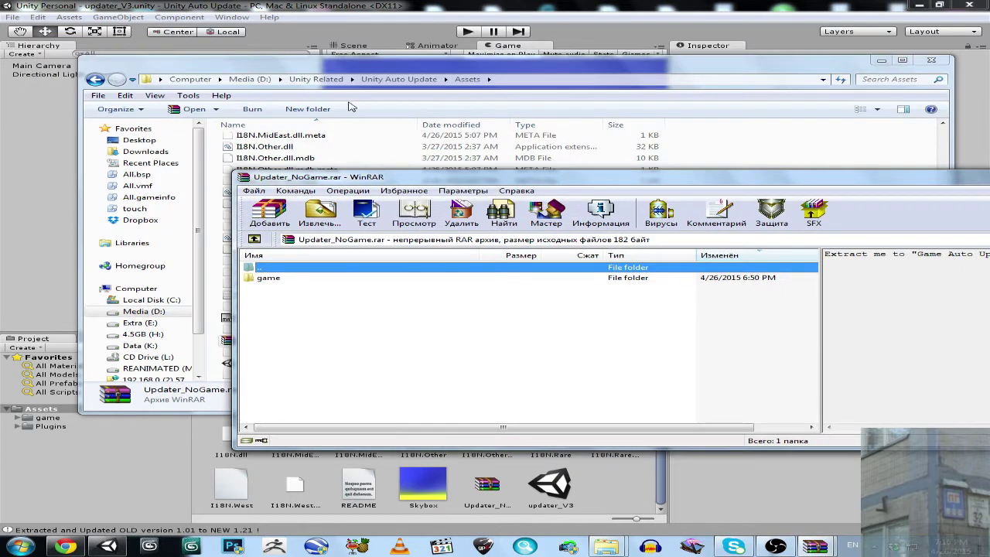
left_click(389, 80)
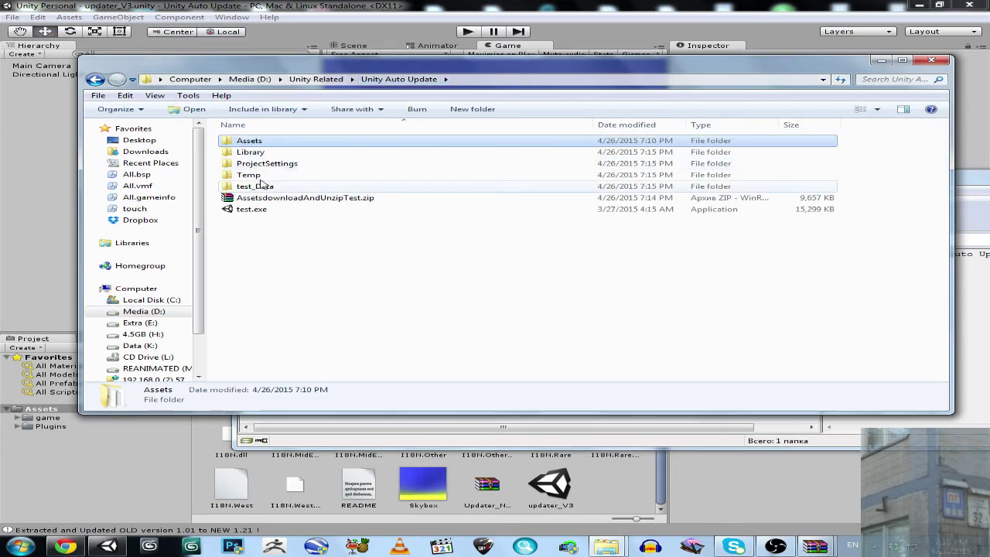
double_click(255, 186)
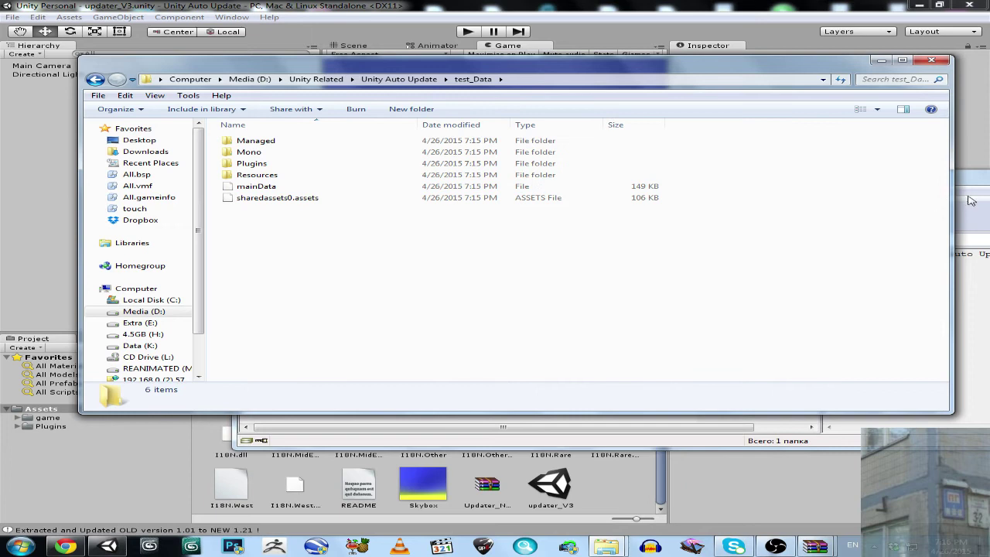
left_click(292, 437)
- Extract Updater_NoGame.rar's game folder into test_Data, minimize WinRAR, and return to Unity Auto Update
left_click_drag(348, 177, 146, 263)
left_click_drag(715, 340, 914, 343)
left_click(903, 343)
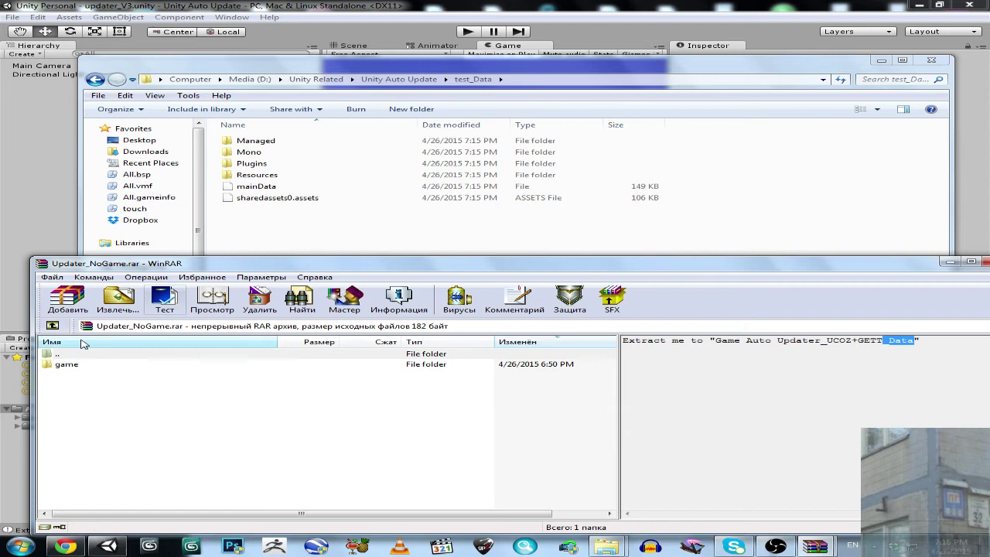
left_click_drag(64, 369, 259, 236)
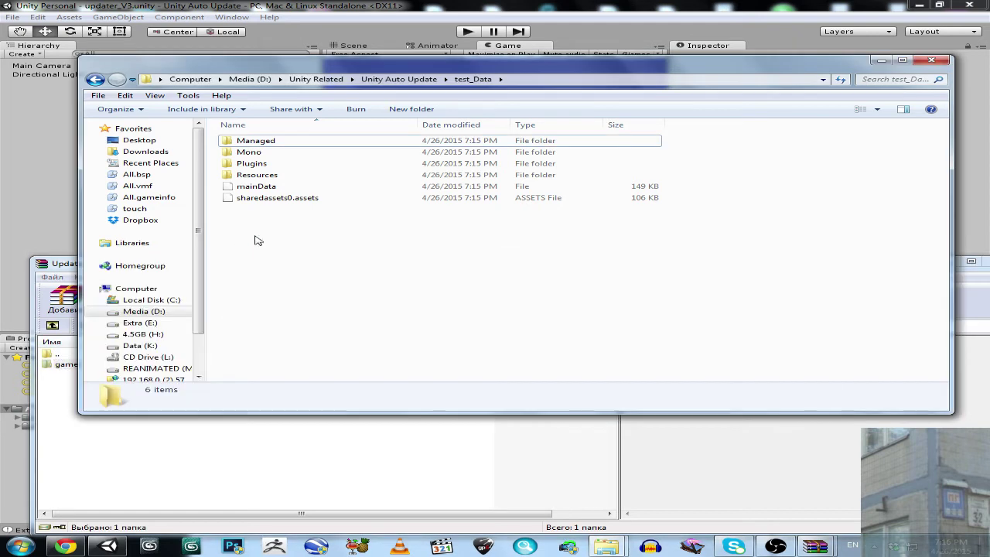
left_click(53, 266)
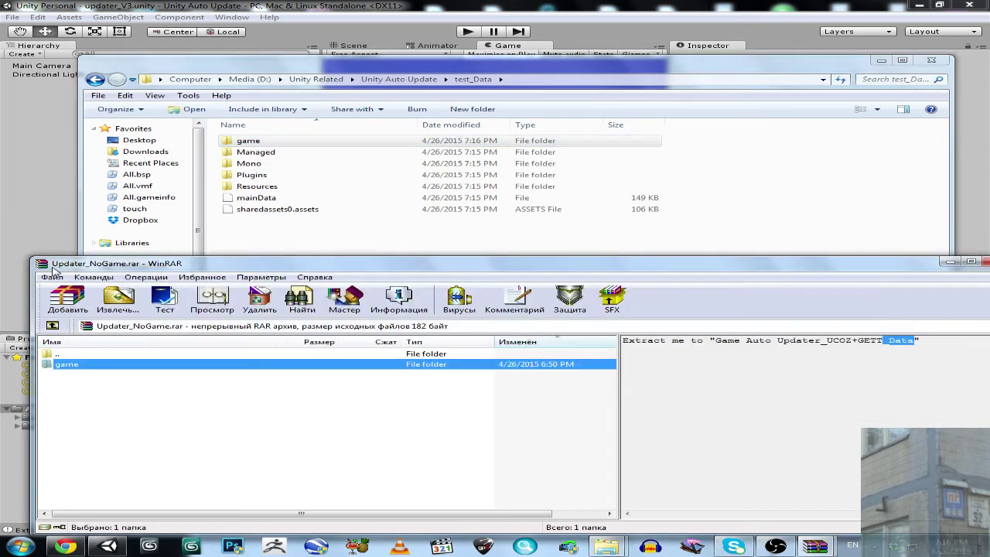
left_click(950, 262)
left_click(410, 80)
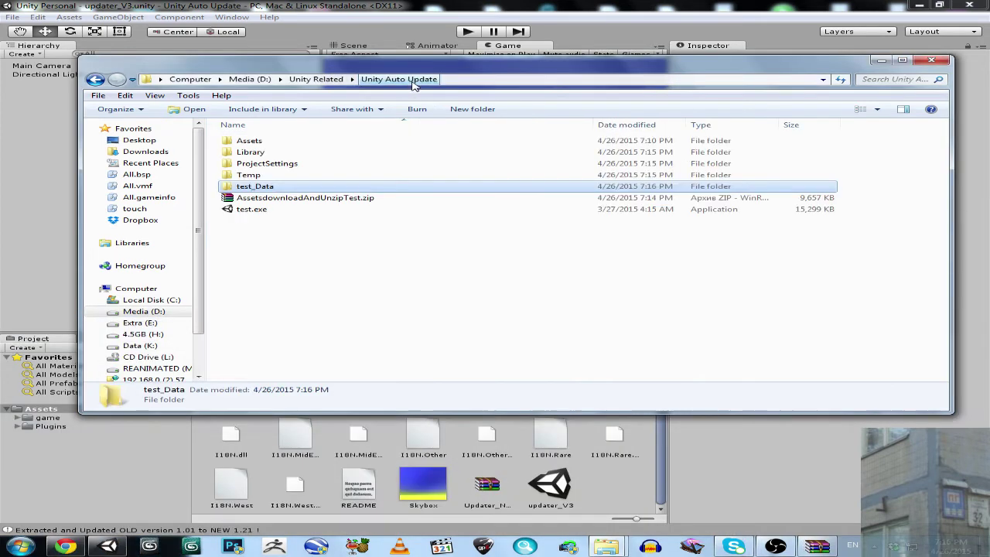
- Launch test.exe with default graphics settings, checking test_Data's game folder while the updater loads
left_click(254, 210)
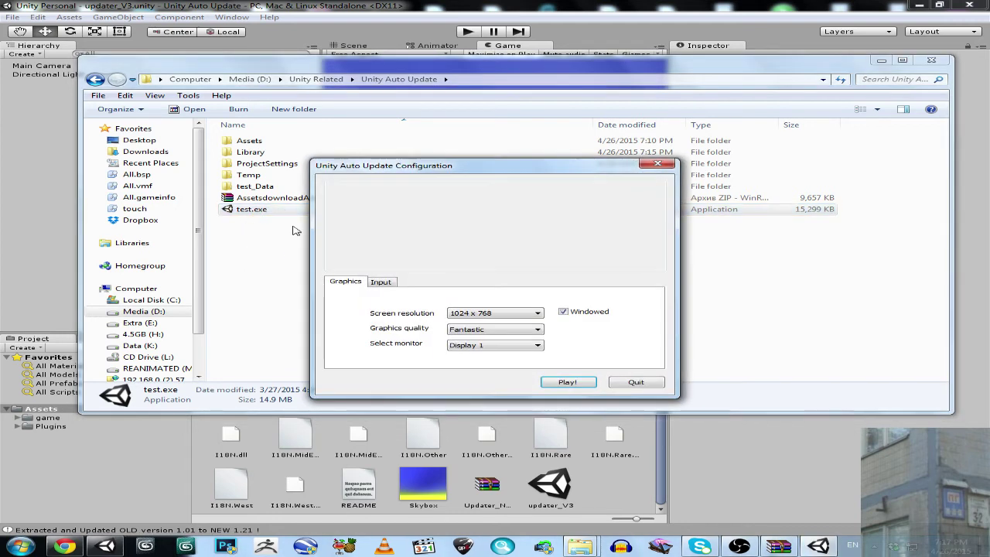
left_click(560, 382)
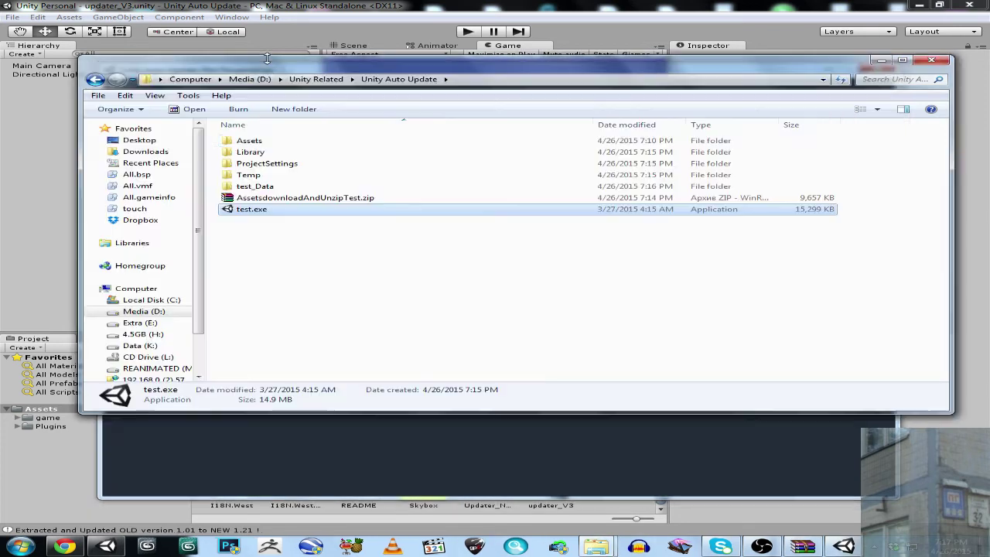
double_click(255, 187)
double_click(249, 140)
left_click(417, 80)
left_click(399, 75)
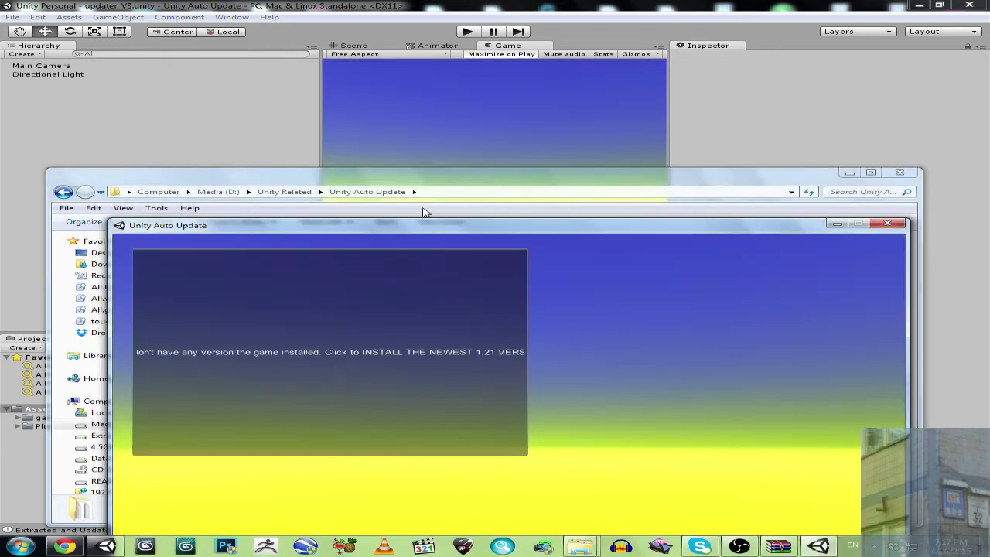
- Arrange the updater and test_Data folder windows side by side while version 1.21 installs
left_click_drag(394, 230, 364, 64)
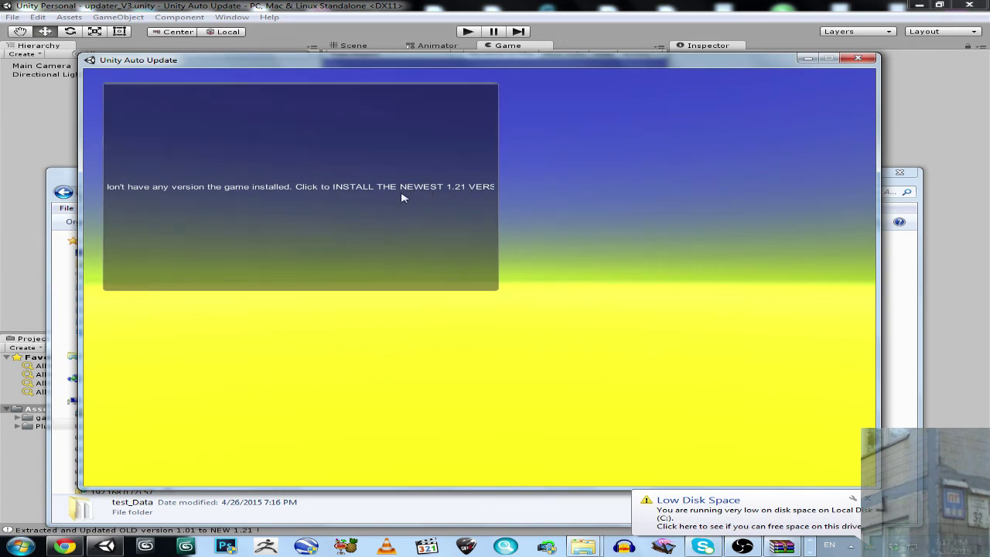
left_click_drag(393, 66, 474, 391)
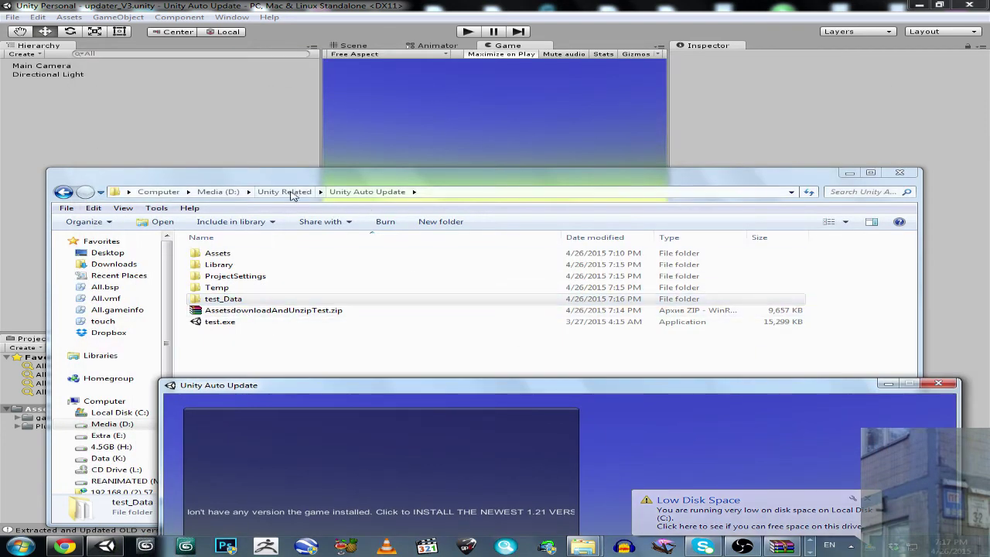
double_click(232, 299)
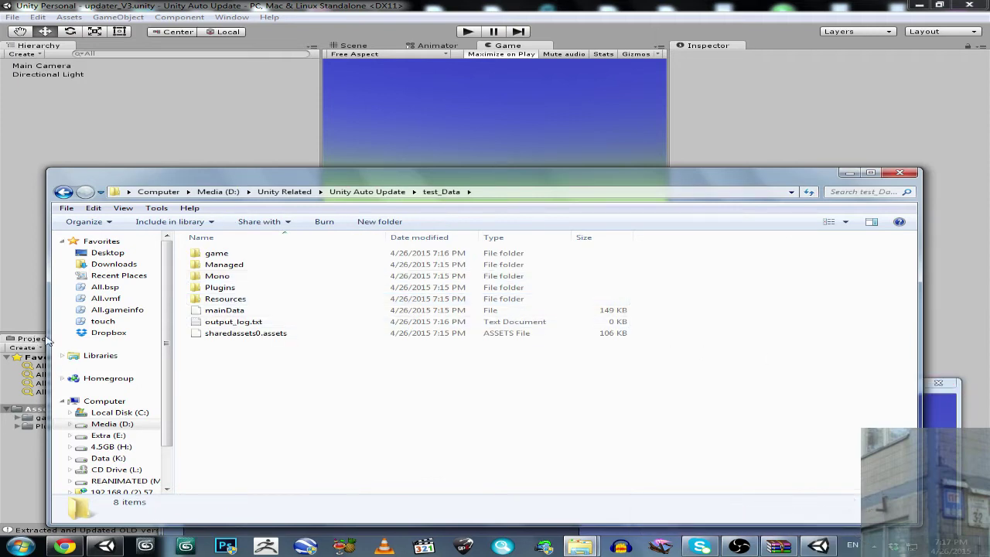
left_click_drag(548, 187, 478, 410)
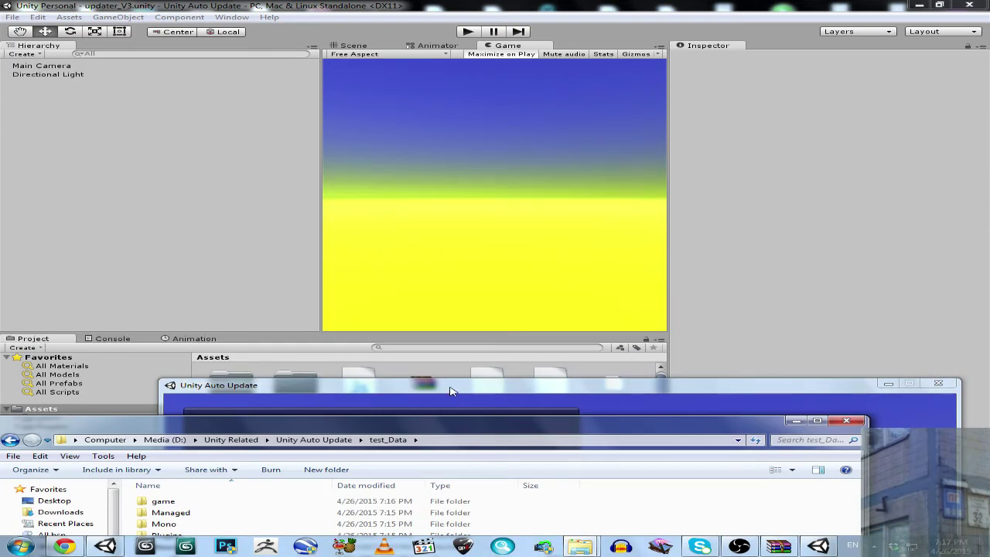
left_click(452, 391)
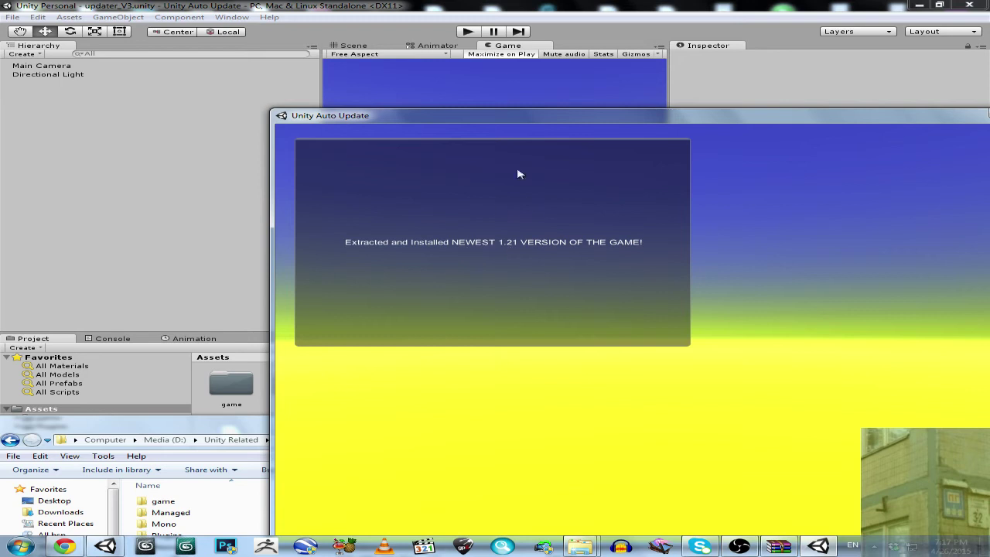
left_click_drag(543, 124, 661, 264)
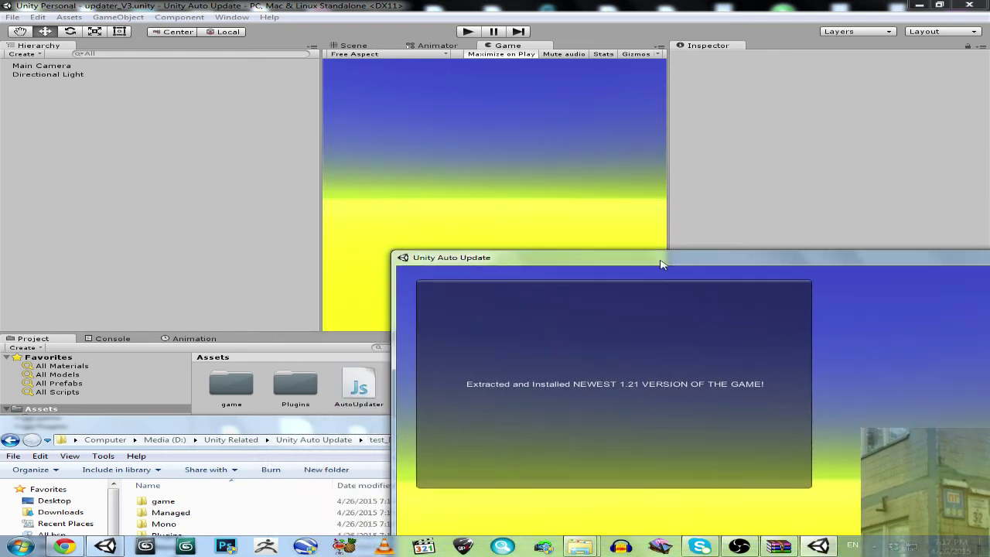
left_click_drag(337, 427, 396, 118)
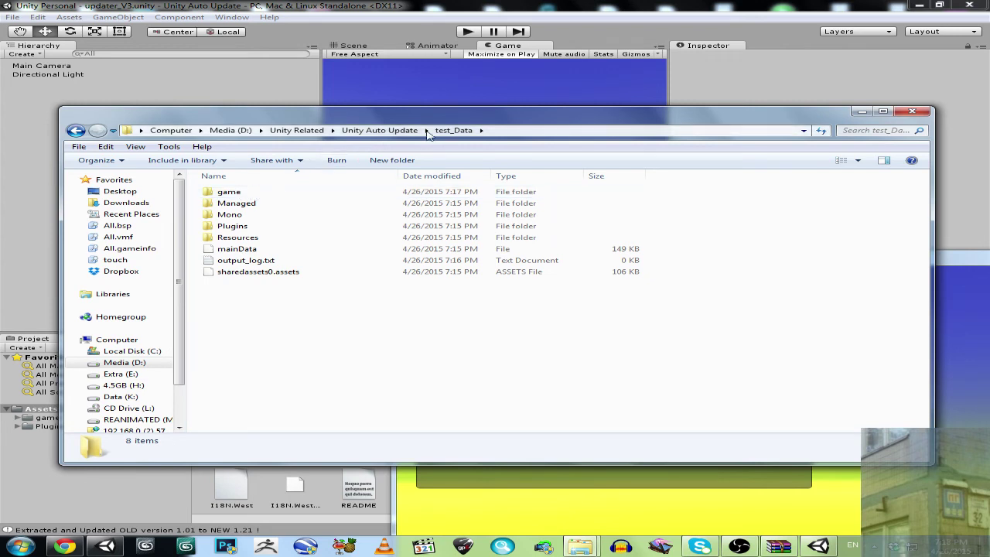
- Check the downloaded test_DatadownloadAndUnzipTest.zip and test.exe, then open test_Data's game folder
left_click(393, 131)
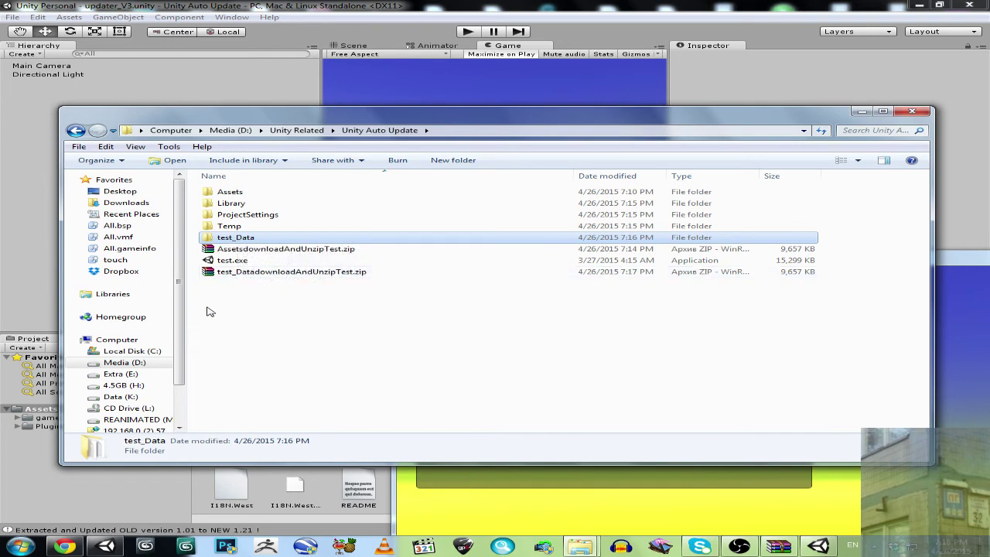
double_click(224, 237)
left_click(390, 131)
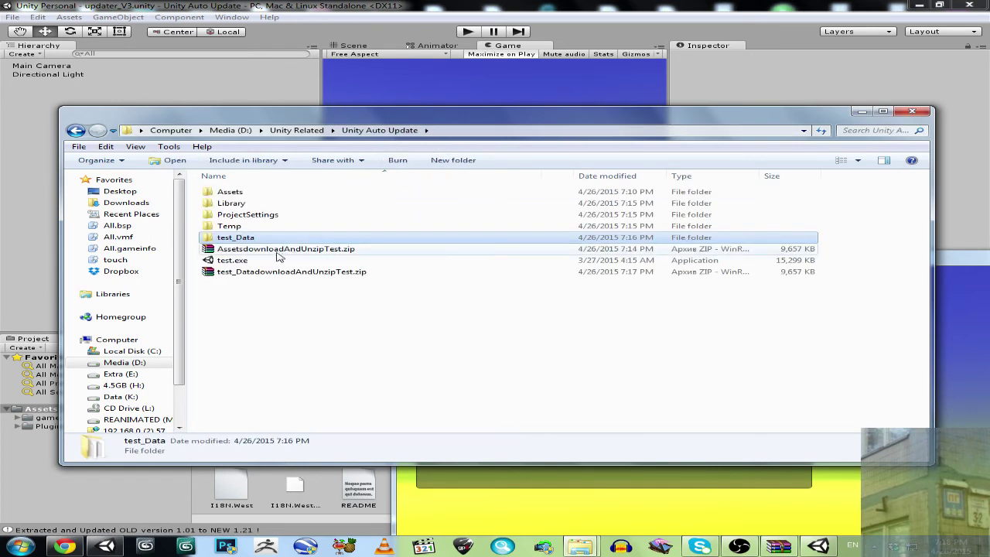
left_click(225, 273)
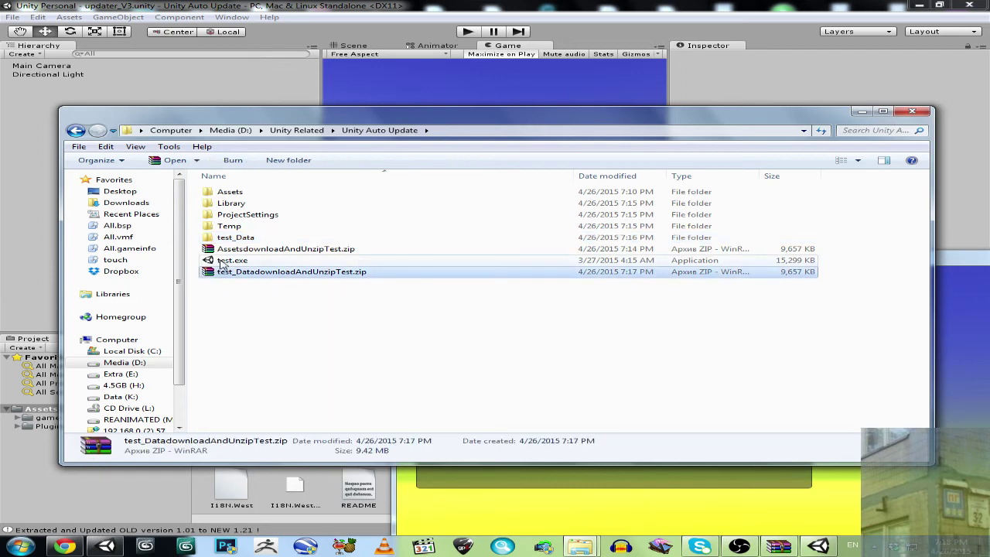
left_click(224, 263)
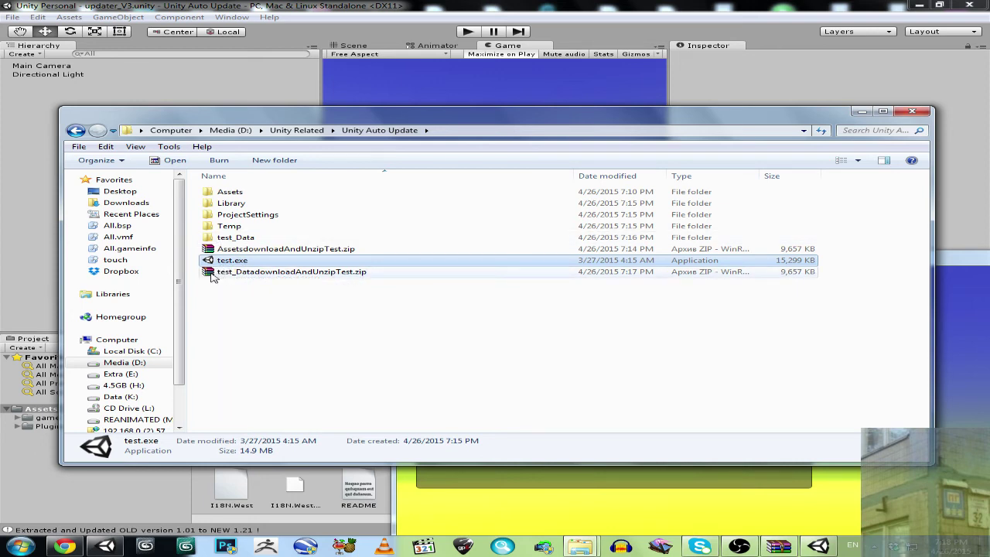
left_click(216, 276)
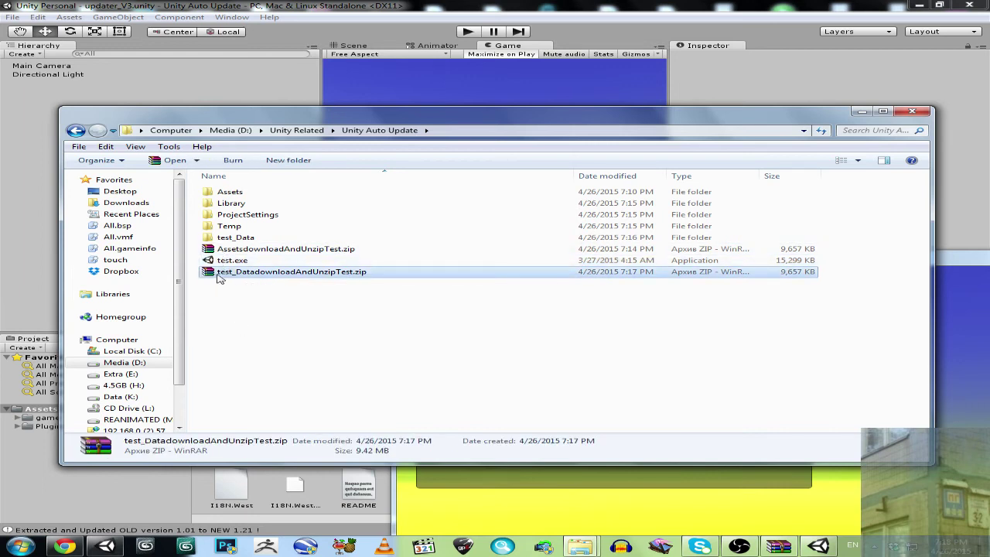
double_click(232, 238)
left_click(232, 196)
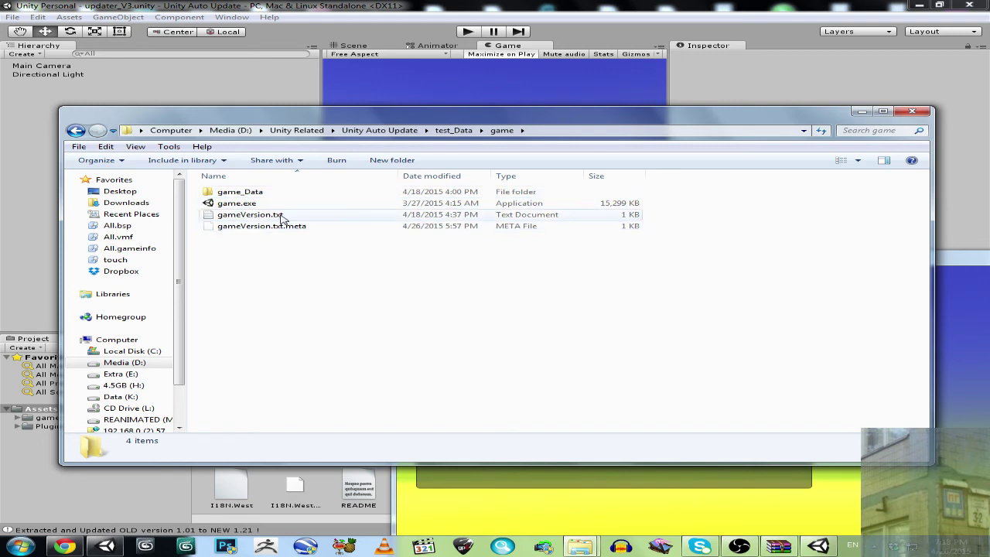
- Close the updater, verify gameVersion.txt reads 1.21 in Notepad, then select game.exe
left_click_drag(943, 261, 479, 353)
left_click(270, 216)
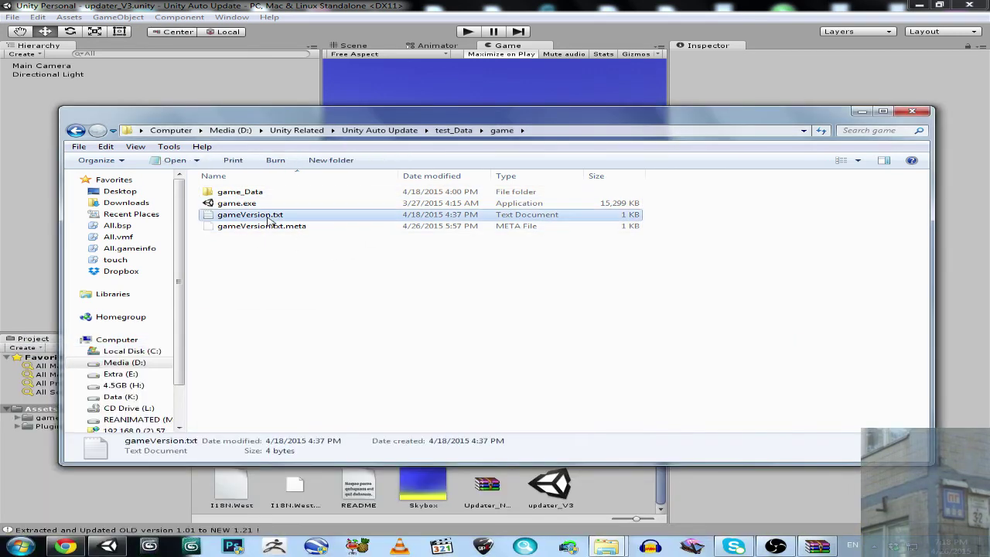
double_click(273, 218)
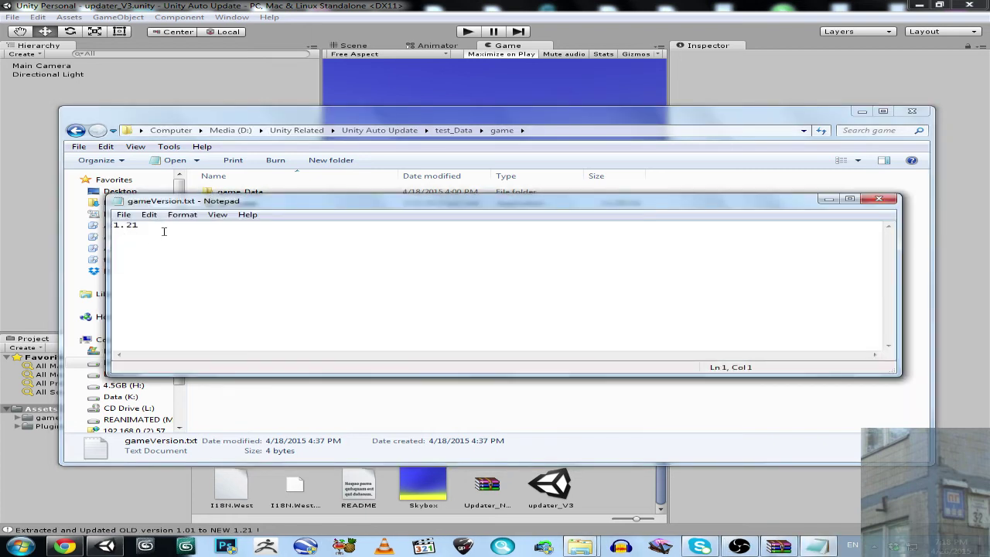
left_click(879, 199)
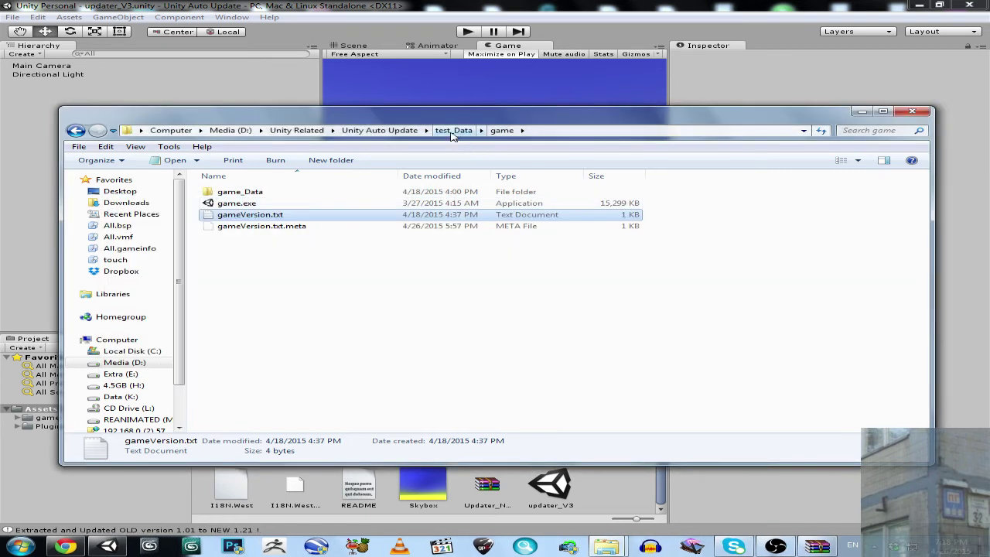
left_click(237, 204)
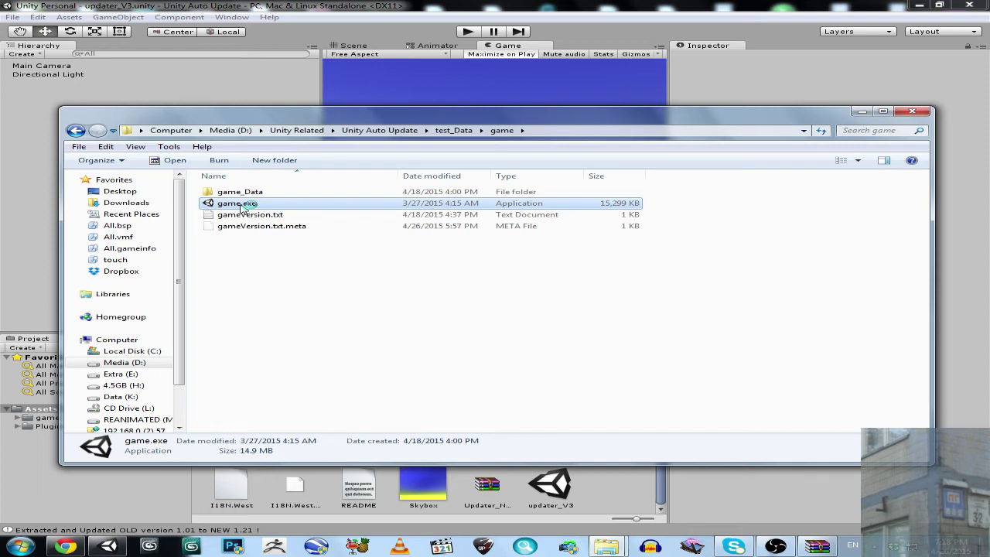
- Run the installed game.exe with default settings, view its cube scene, close it, and return to test_Data
double_click(305, 204)
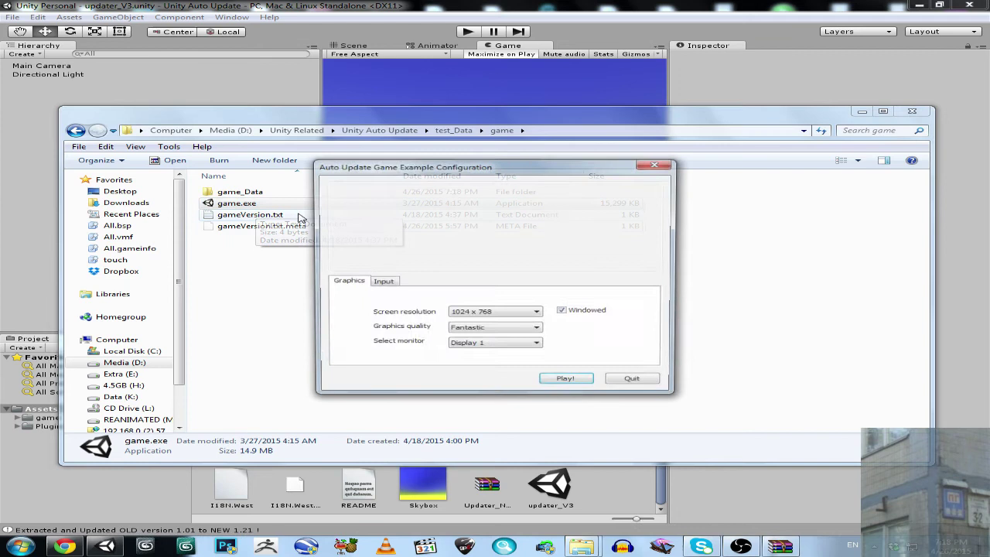
left_click(565, 382)
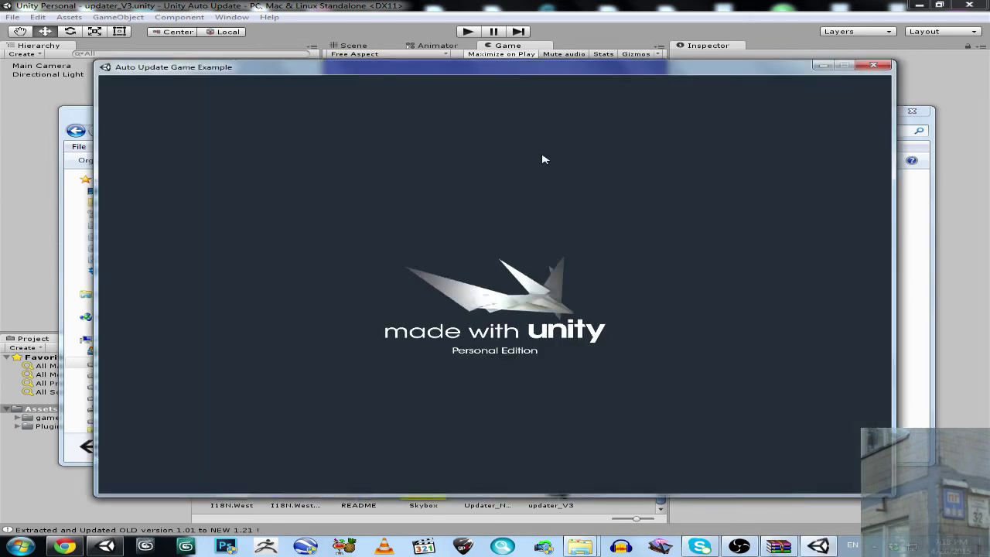
left_click_drag(520, 70, 522, 205)
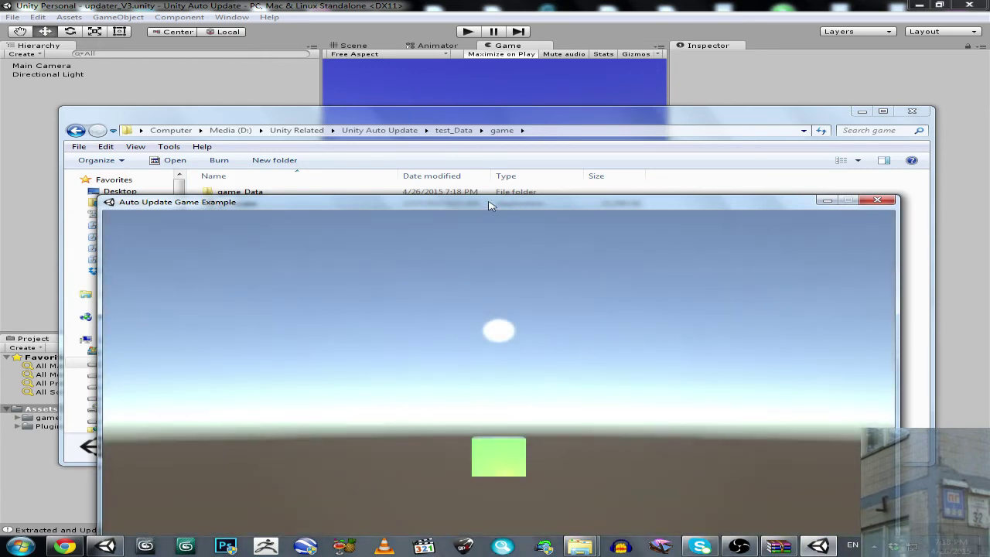
left_click_drag(488, 205, 503, 108)
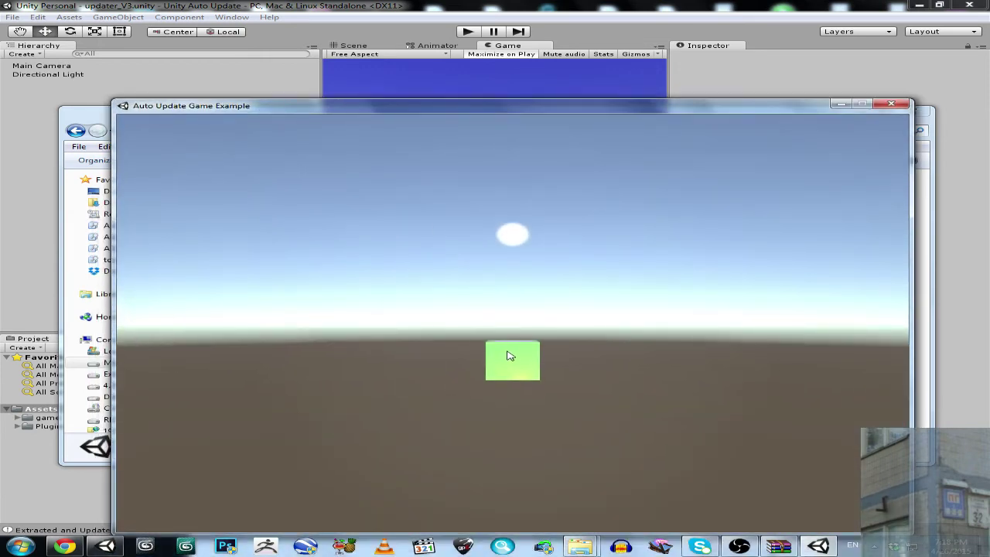
left_click(891, 103)
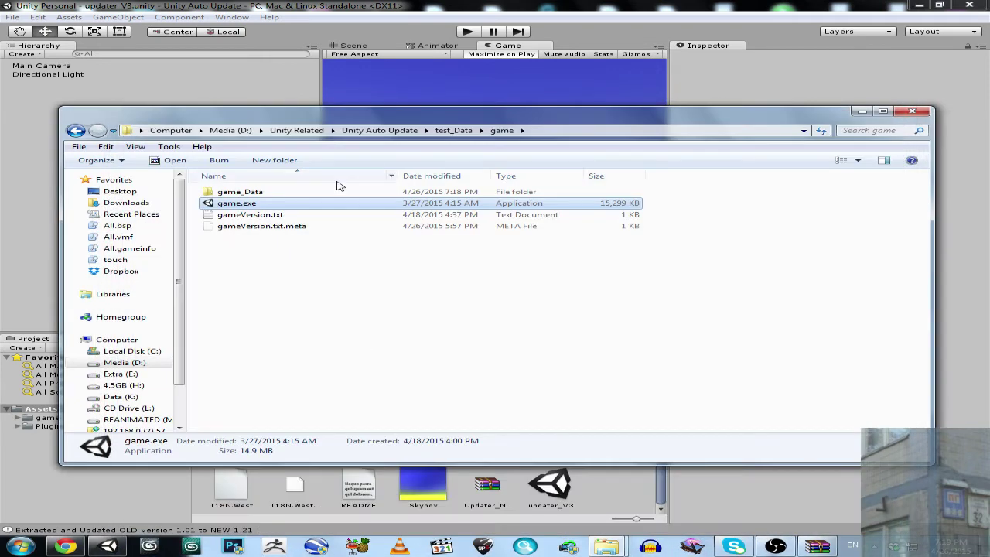
left_click(453, 131)
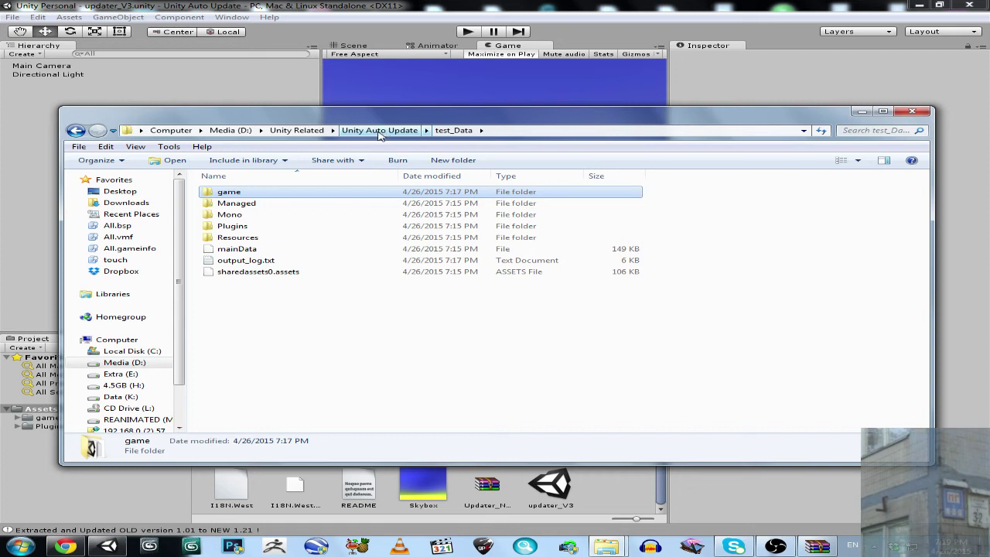
- Open Game_v.1.0.1.rar from the Assets folder in WinRAR
key("alt+Up")
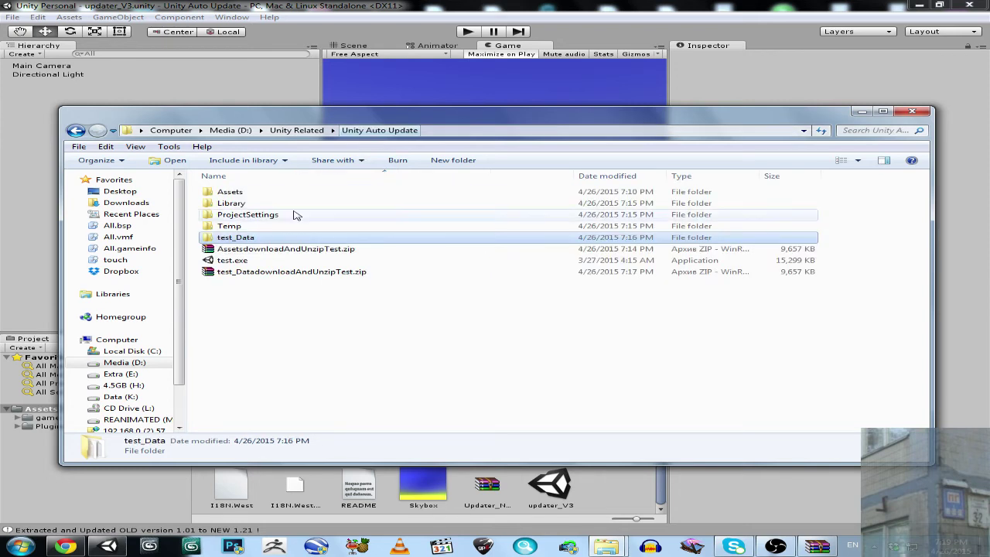
left_click(230, 193)
double_click(230, 193)
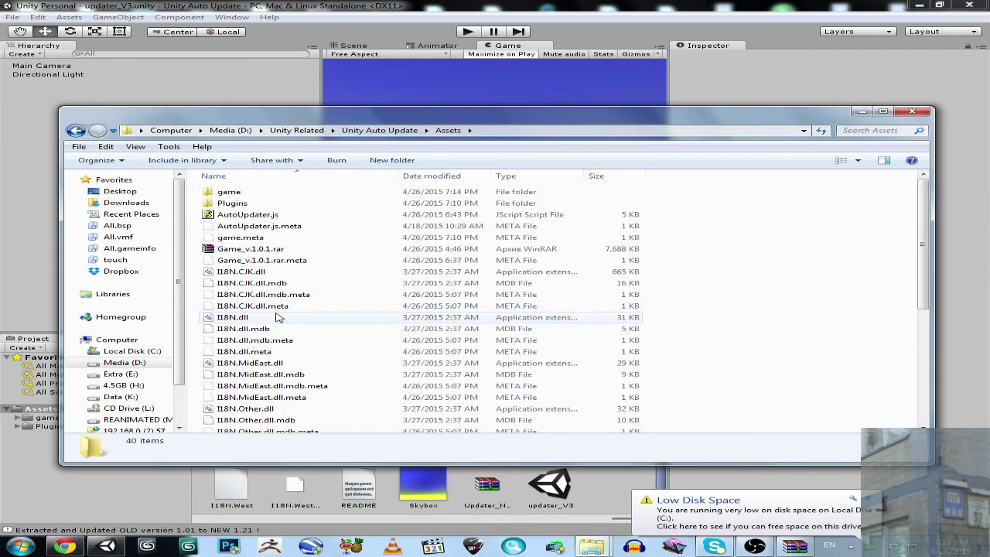
left_click(251, 249)
double_click(250, 249)
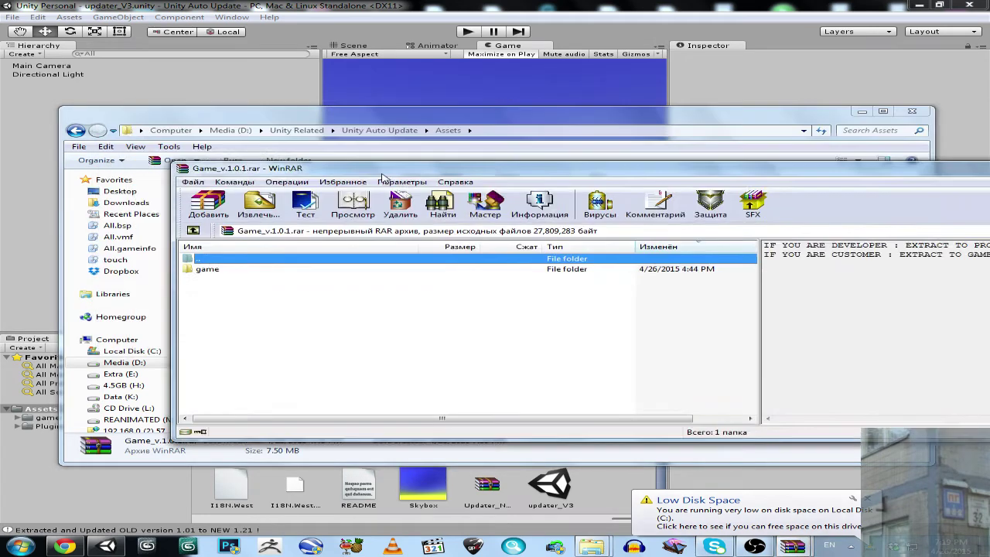
- Drag the archive's game folder into Explorer's test_Data folder to extract it
left_click_drag(381, 170, 381, 277)
left_click(379, 130)
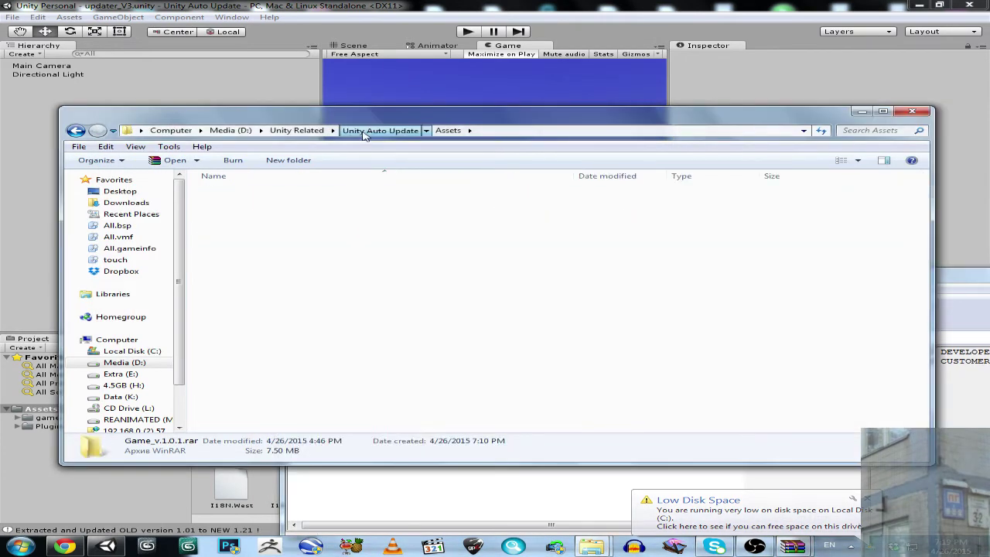
double_click(234, 237)
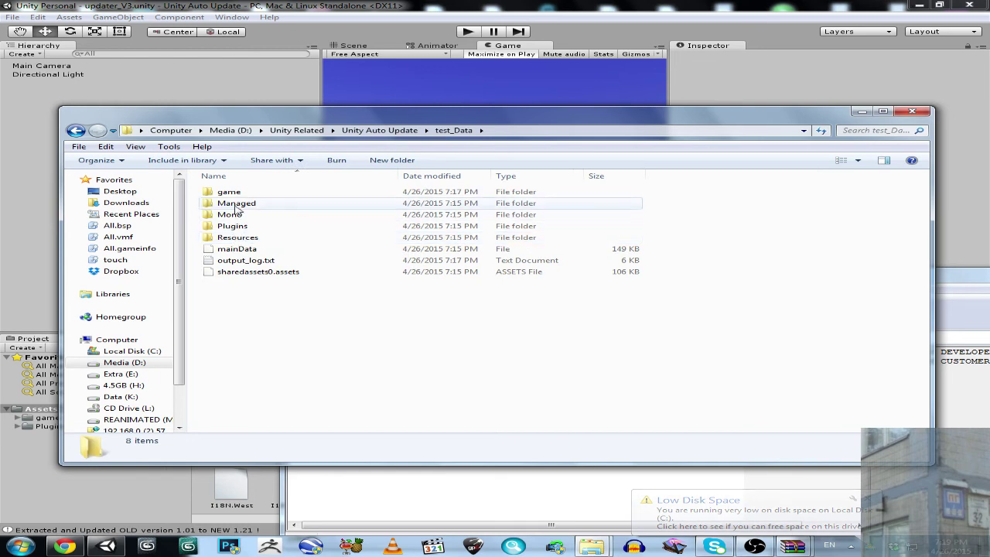
left_click(955, 281)
left_click_drag(315, 375, 243, 320)
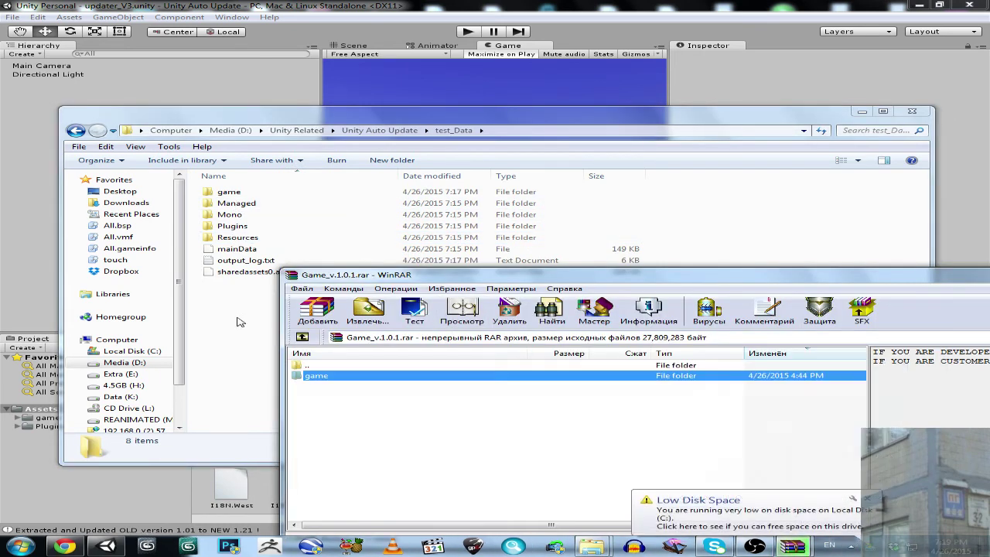
- Confirm merging the archived game folder into test_Data, replacing all conflicting files
left_click(533, 382)
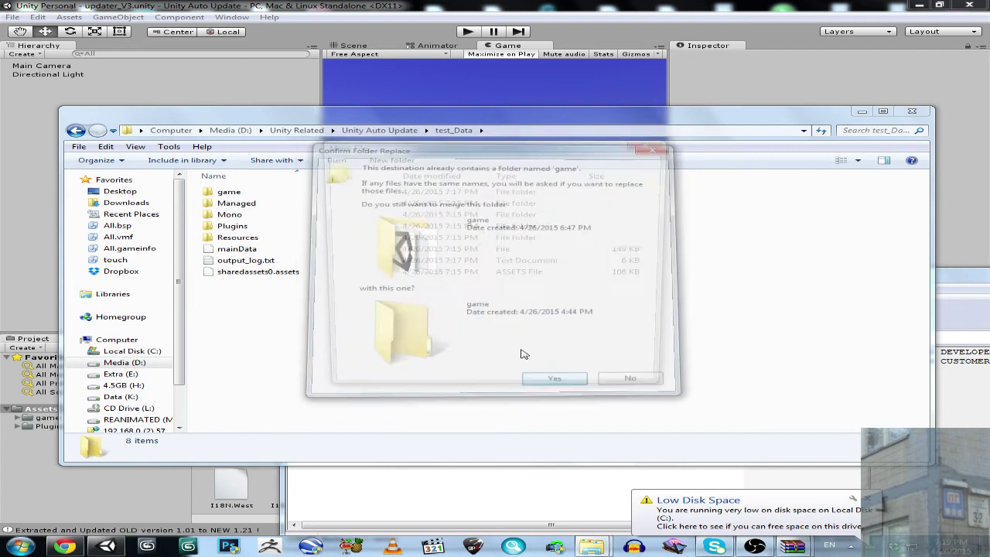
left_click(404, 246)
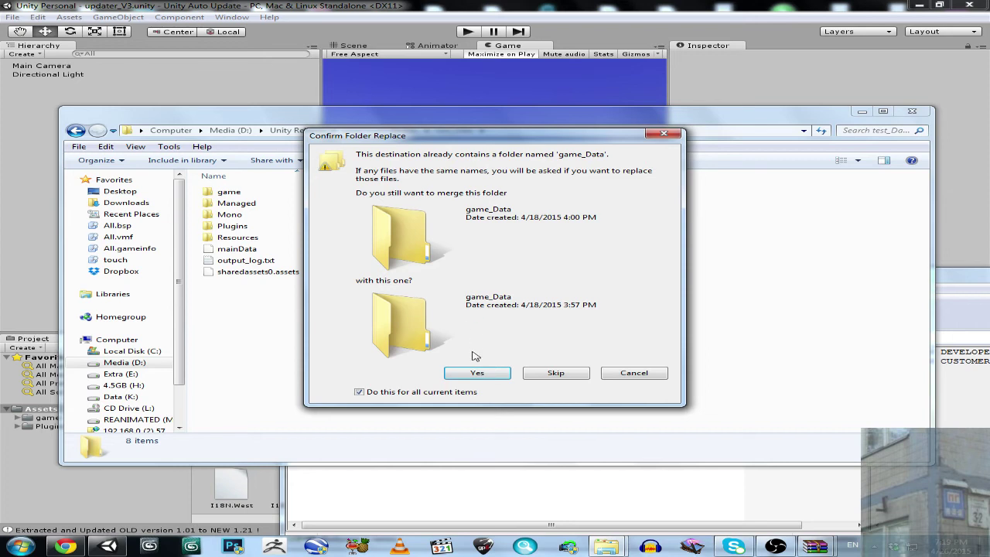
left_click(476, 373)
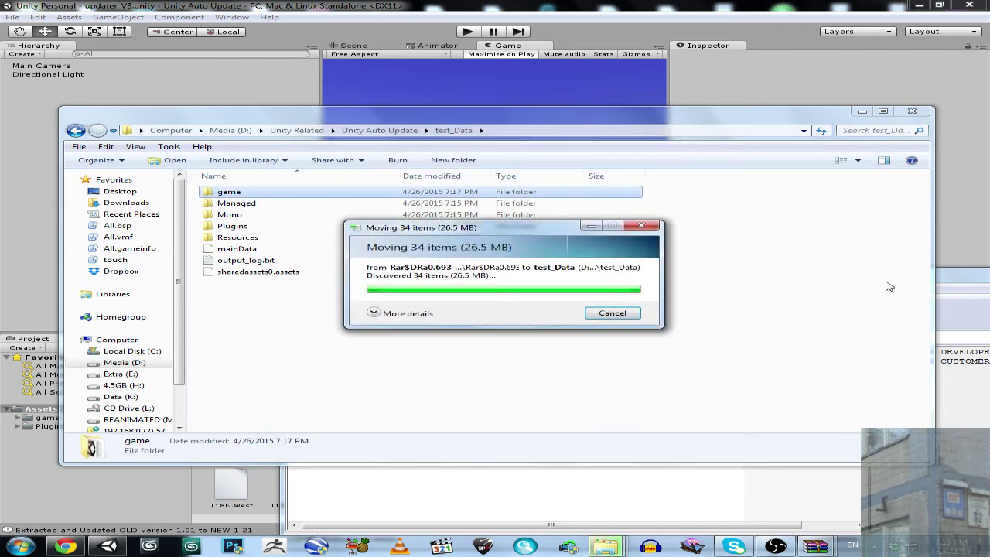
- Return Explorer to the Unity Auto Update folder and select test.exe
left_click(958, 287)
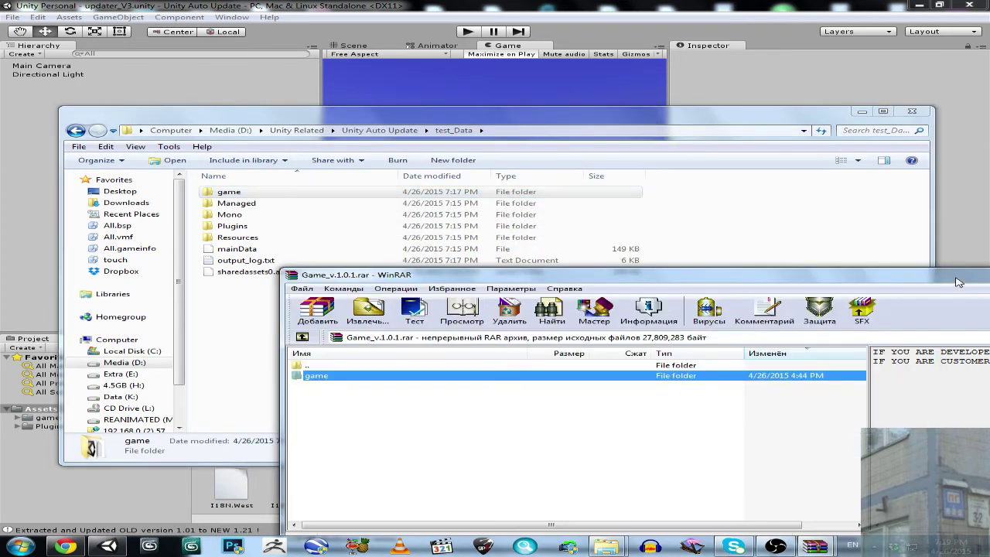
left_click(250, 318)
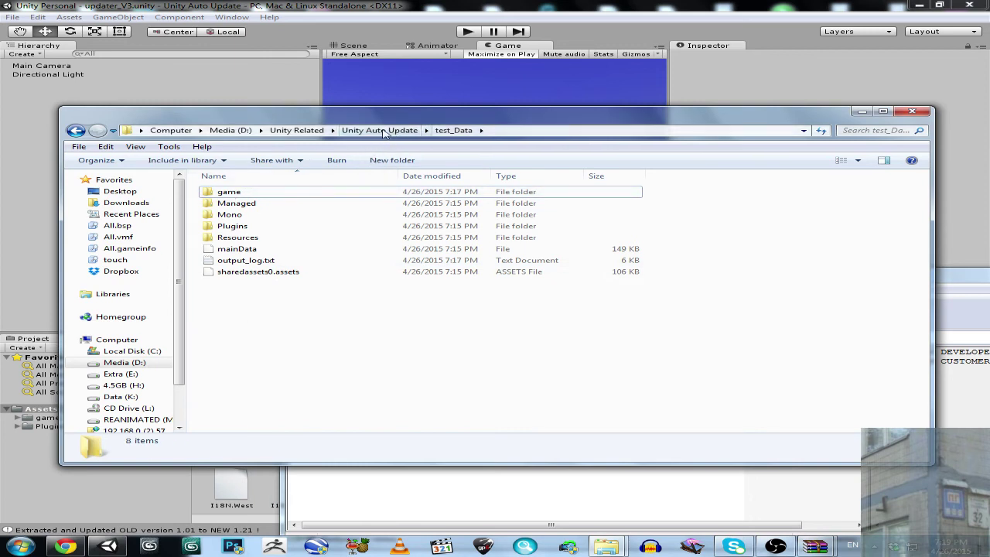
key("BackSpace")
left_click(232, 261)
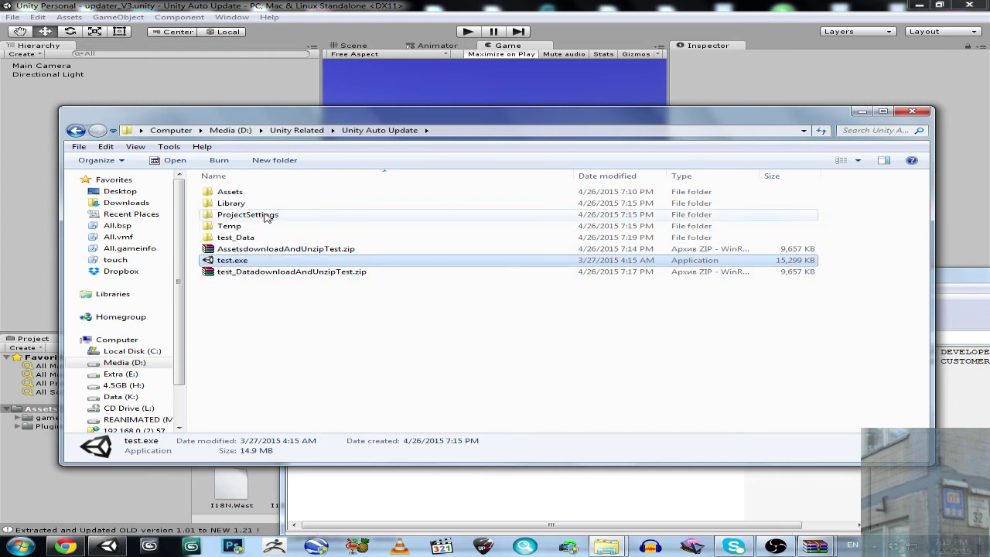
- Launch test.exe with Play!, then open test_Data's game folder and select game.exe
left_click(567, 382)
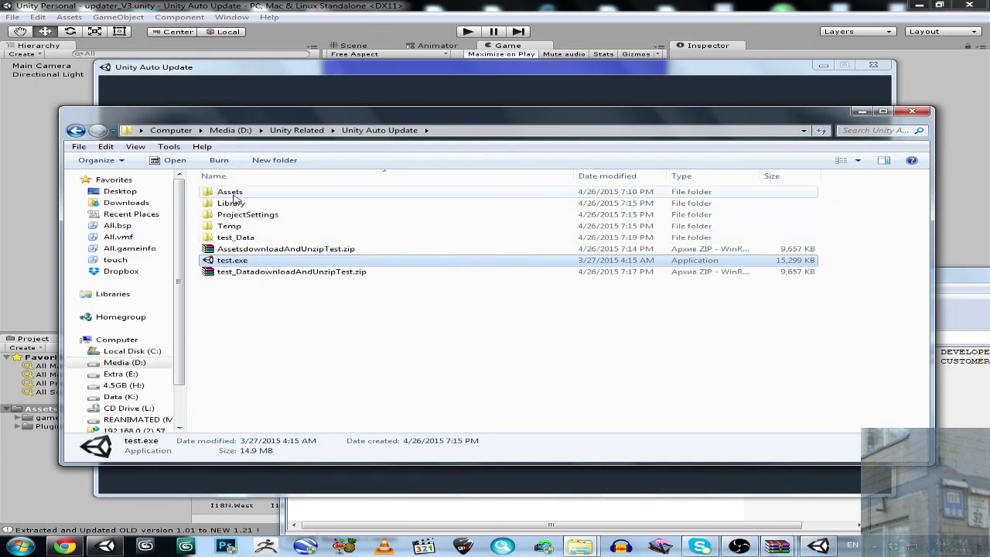
double_click(235, 238)
double_click(236, 194)
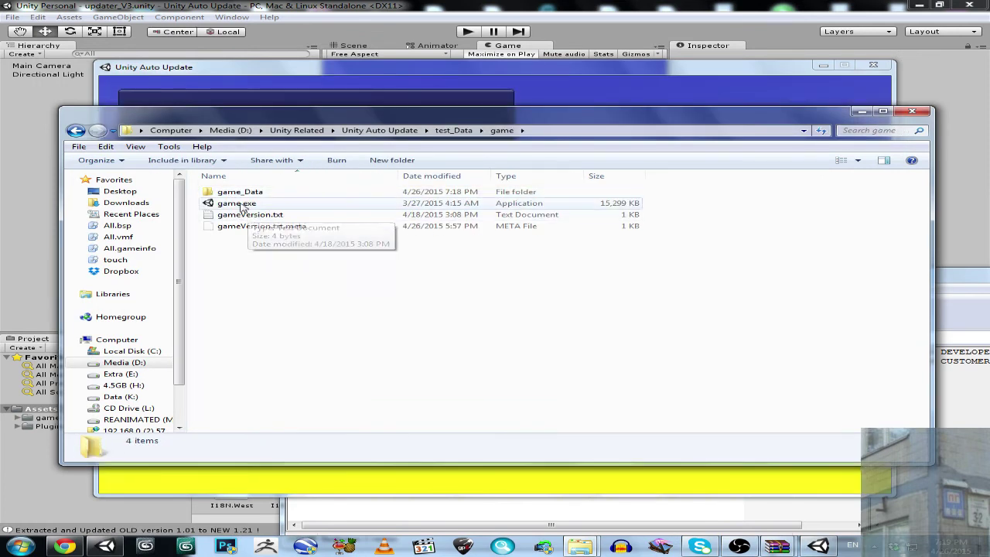
left_click(242, 204)
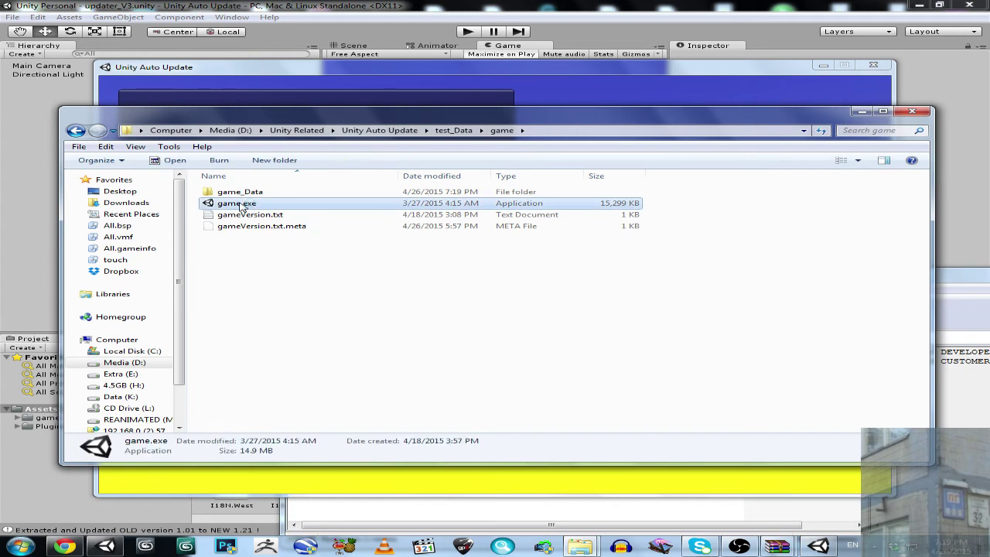
- Run the old 1.01 game.exe with default settings, then close its window
double_click(242, 205)
left_click(576, 382)
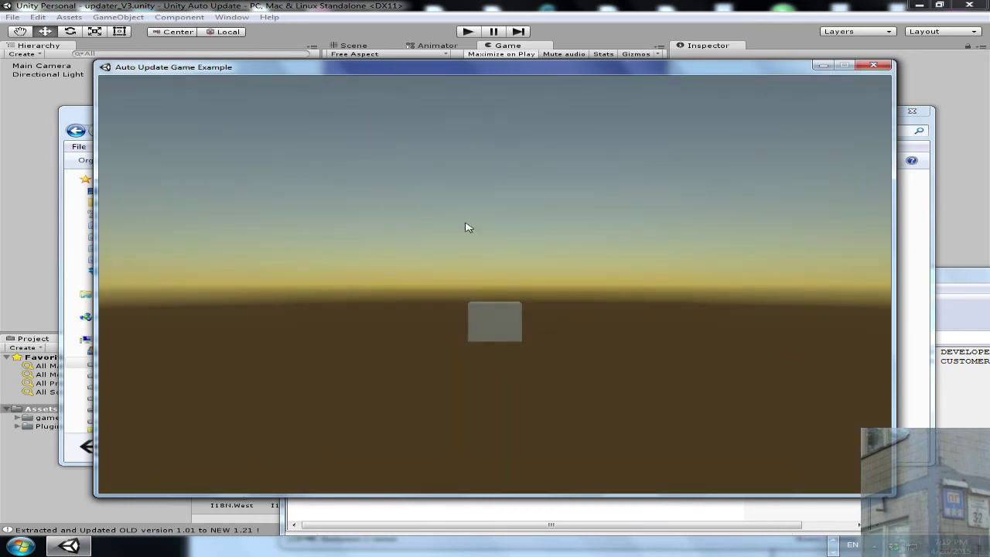
left_click(873, 65)
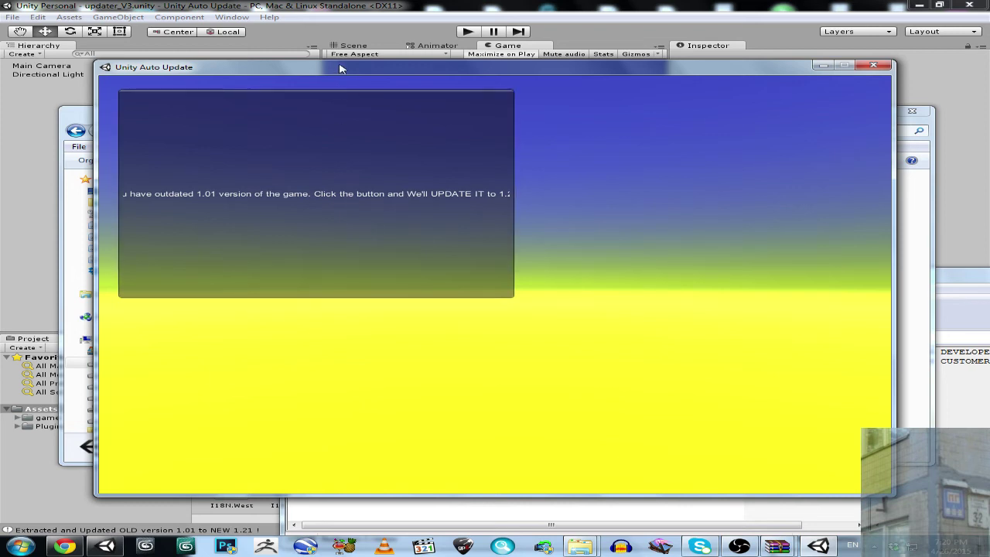
- Start updating the old 1.01 game to version 1.21 from the updater window
left_click_drag(340, 68, 443, 270)
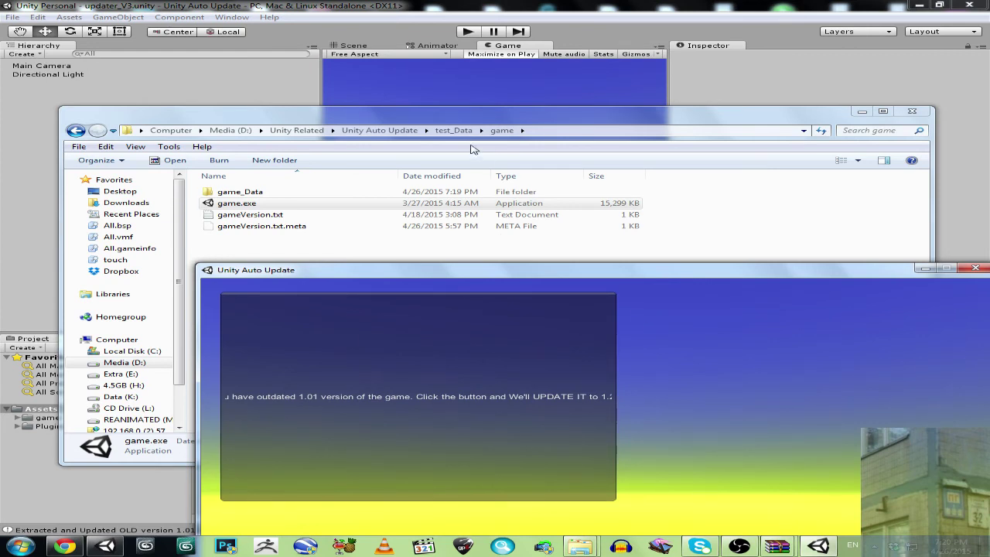
left_click(453, 130)
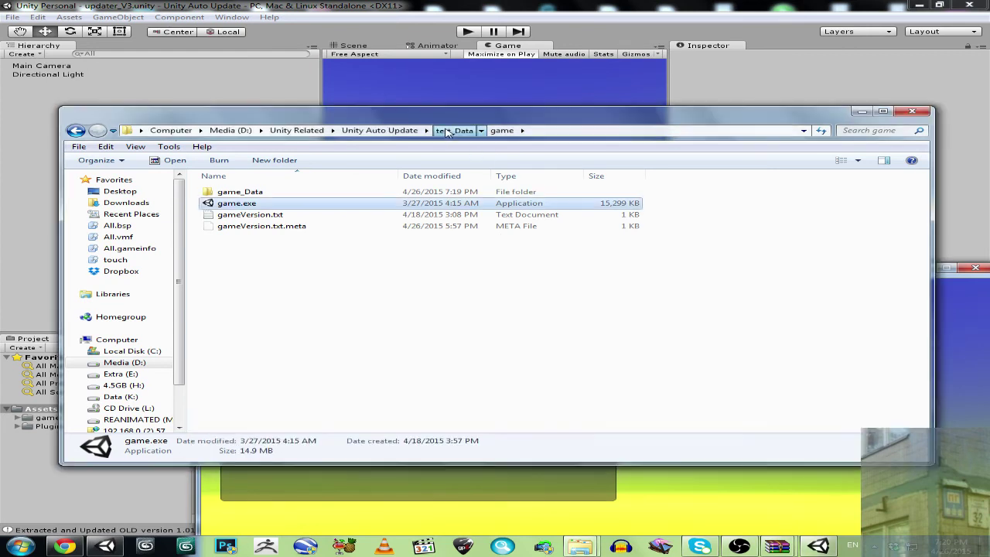
left_click(359, 132)
left_click(422, 481)
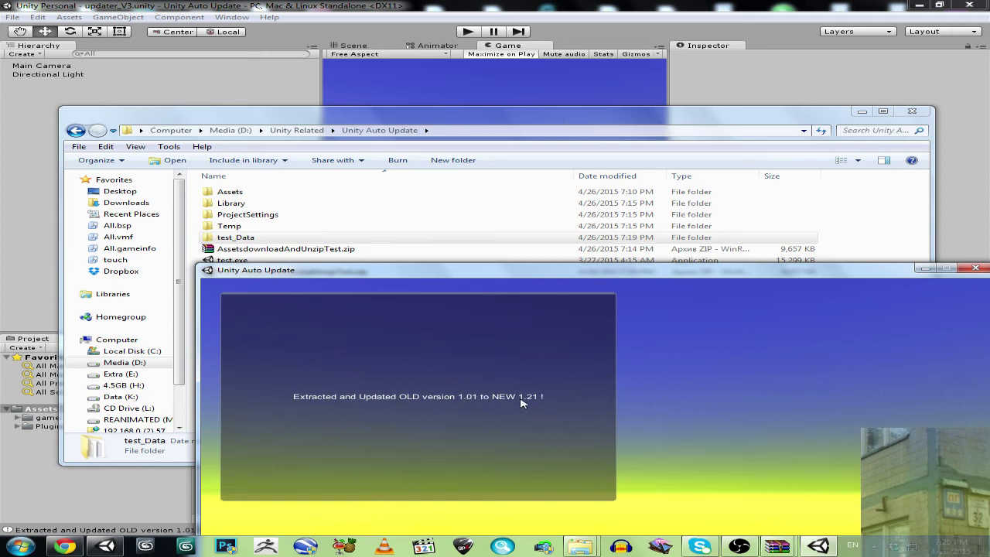
- Check the downloaded test_DatadownloadAndUnzipTest.zip, then close the updater after it reports success
left_click_drag(569, 271, 373, 364)
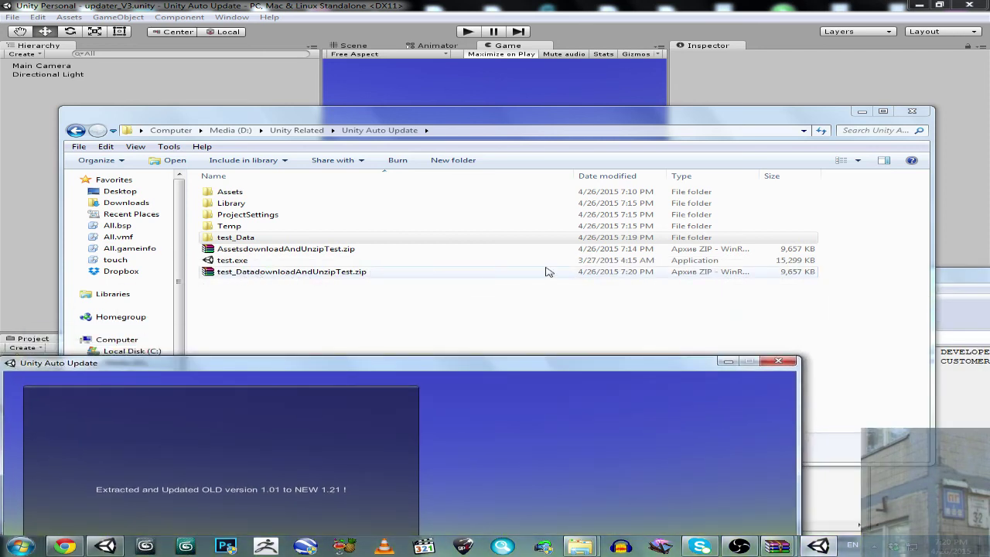
left_click(428, 272)
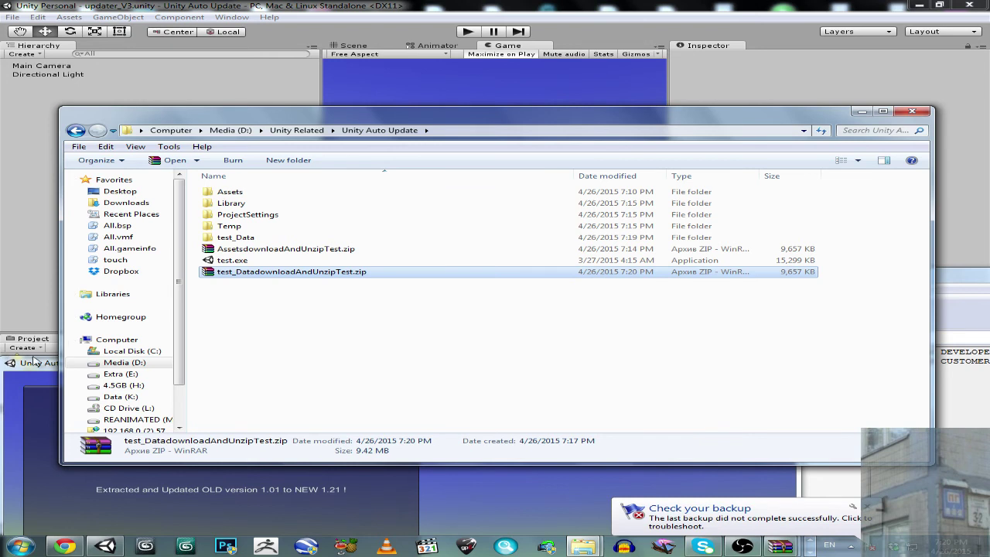
left_click(34, 361)
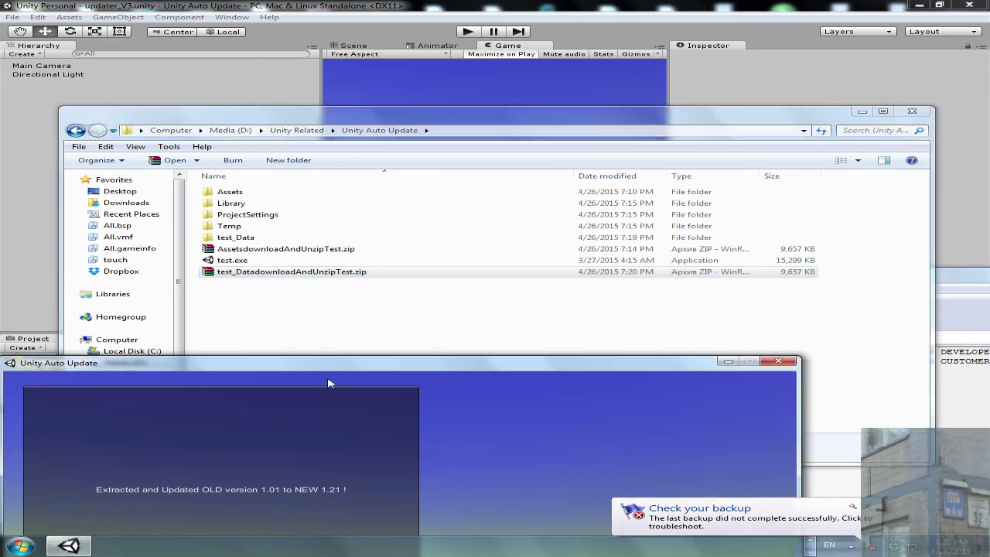
left_click(779, 361)
- Inspect the updated game folder inside test_Data, then return to Unity Auto Update
double_click(232, 236)
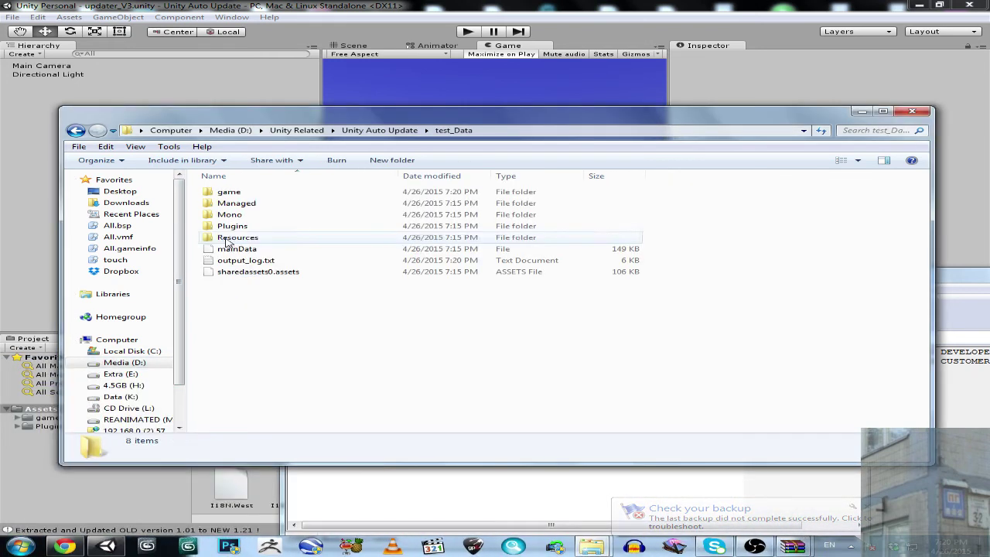
double_click(232, 193)
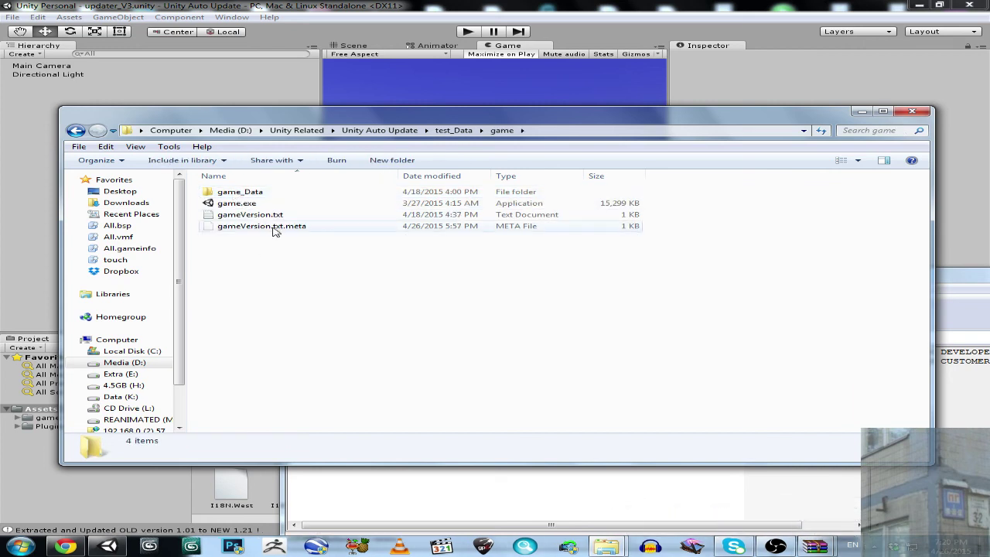
left_click(453, 130)
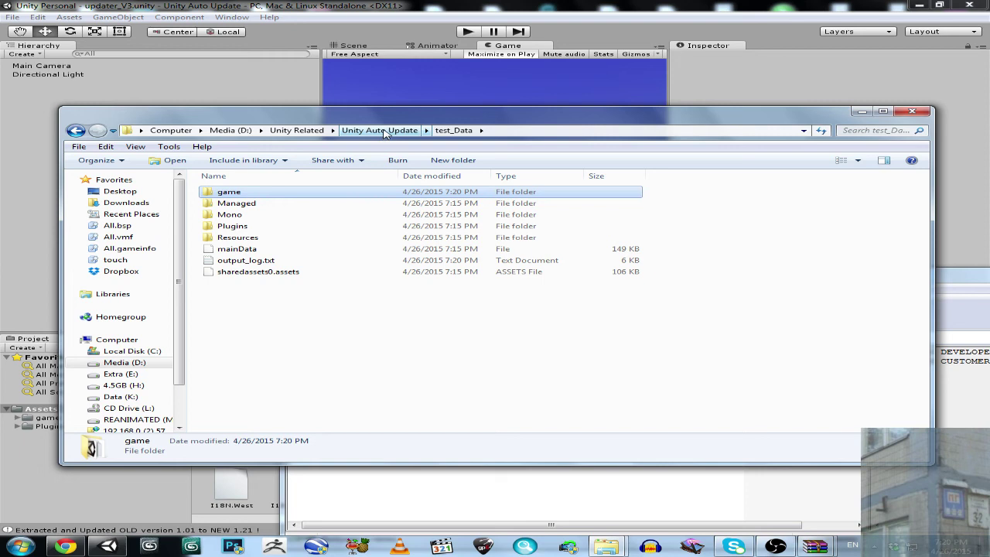
left_click(384, 131)
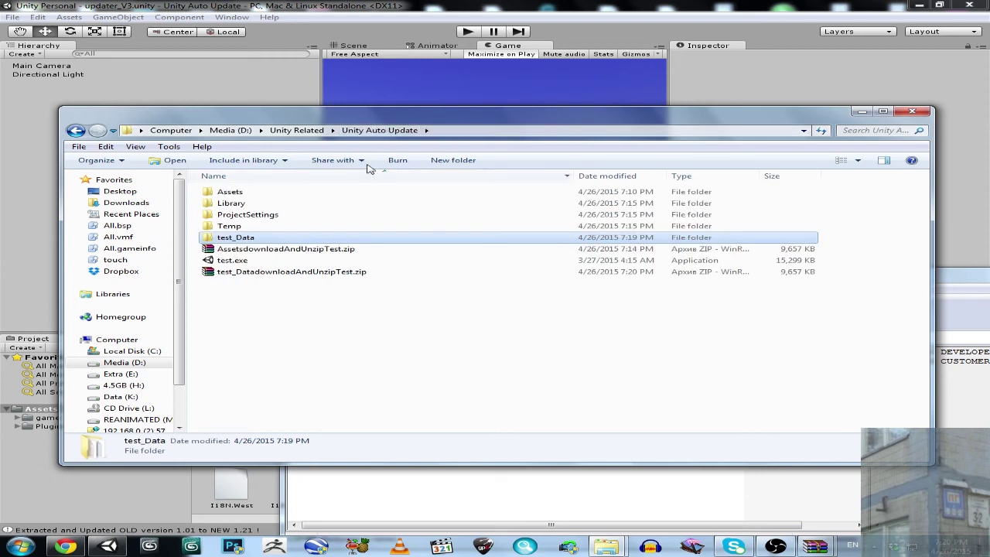
- Permanently delete test_Data's game folder with Shift+Delete and verify it is gone
double_click(249, 239)
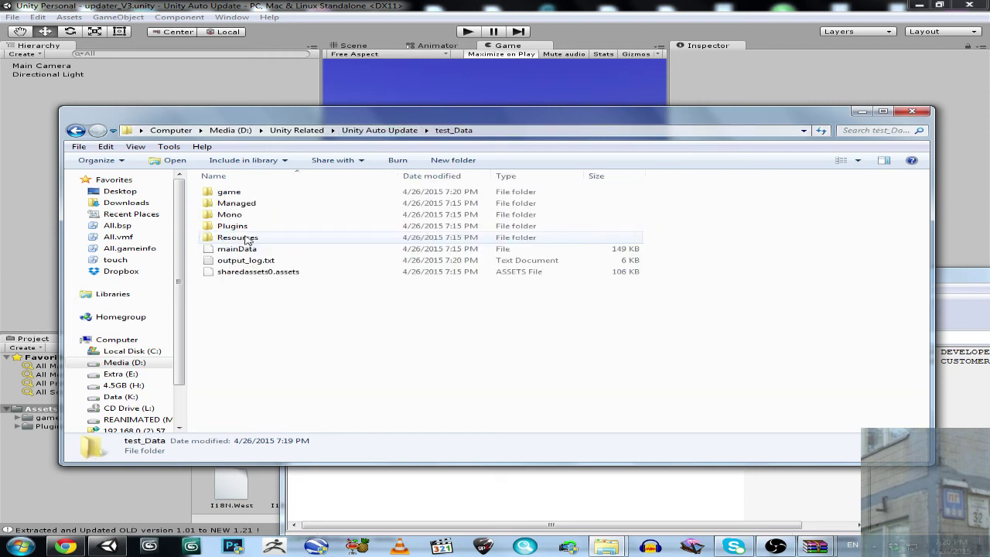
left_click(232, 193)
key("shift+Delete")
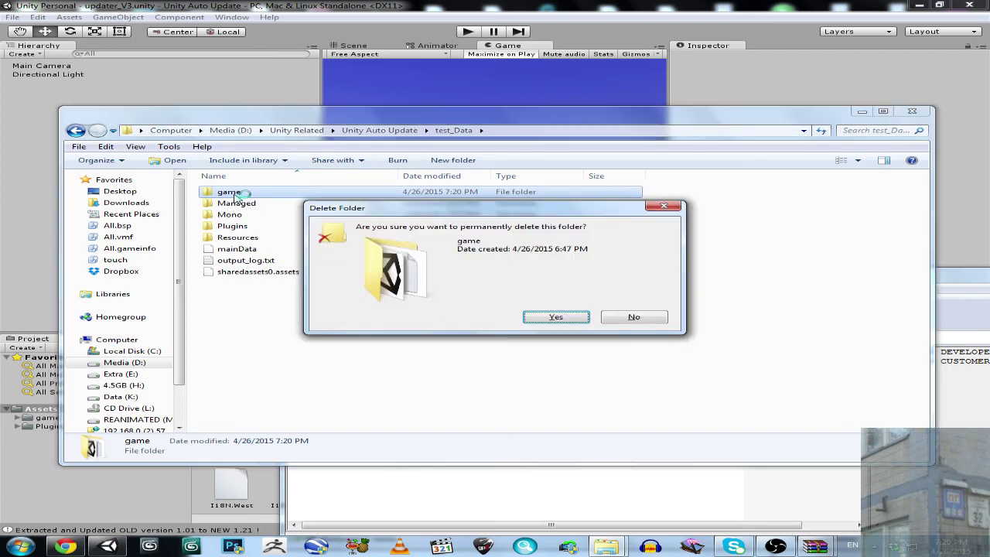
key("Return")
left_click(378, 132)
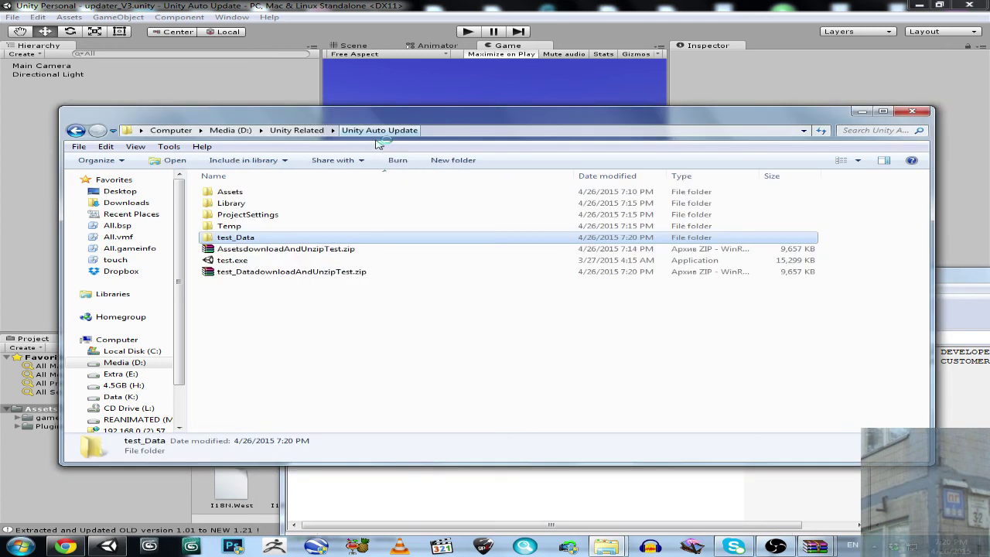
double_click(241, 244)
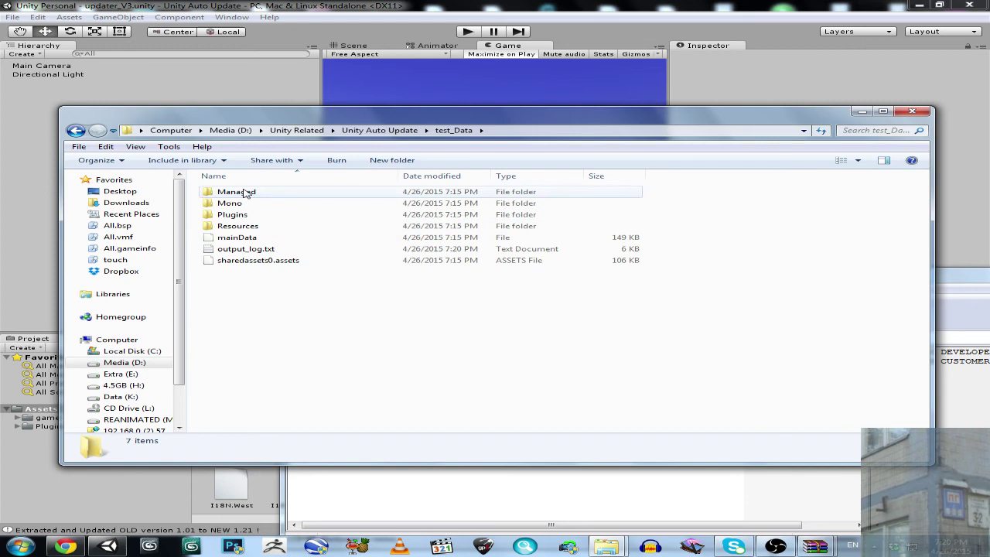
left_click(378, 130)
- Run test.exe with Play! and close it, then open test_Data to confirm no game folder
left_click(236, 261)
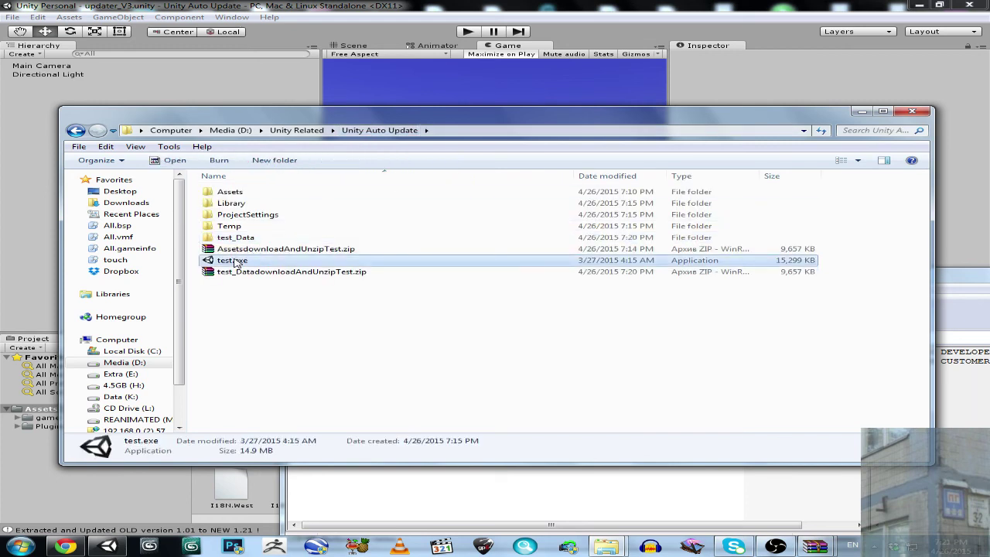
double_click(235, 261)
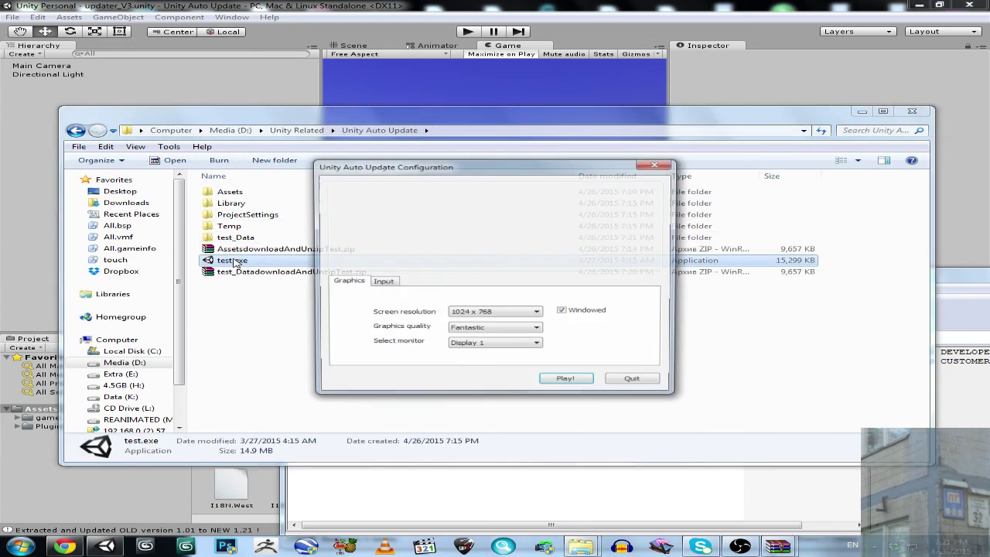
left_click(552, 385)
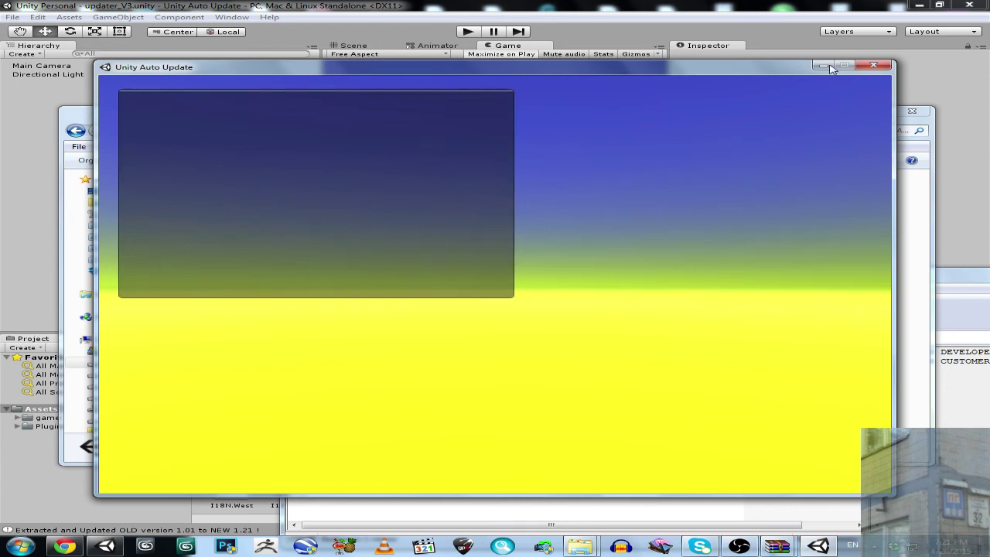
left_click(873, 68)
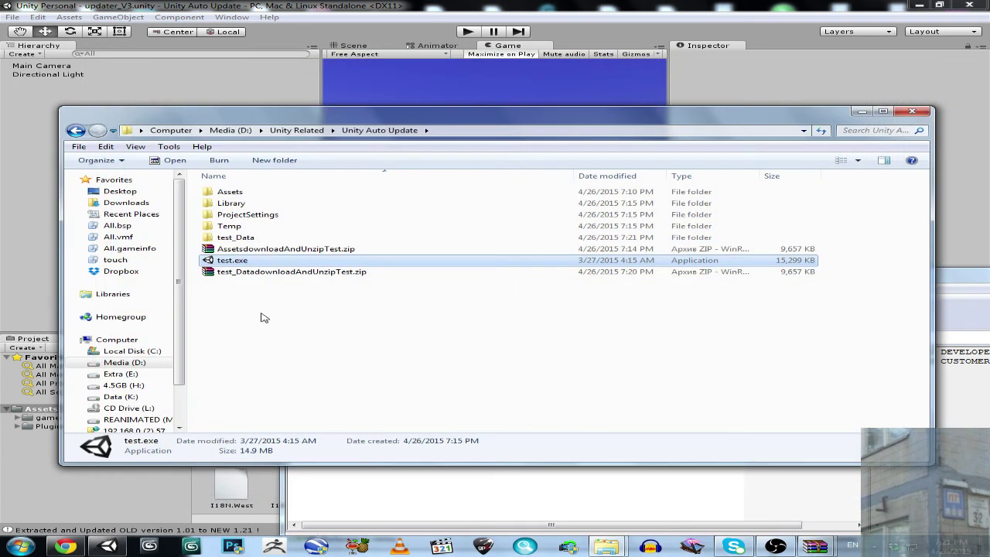
double_click(232, 239)
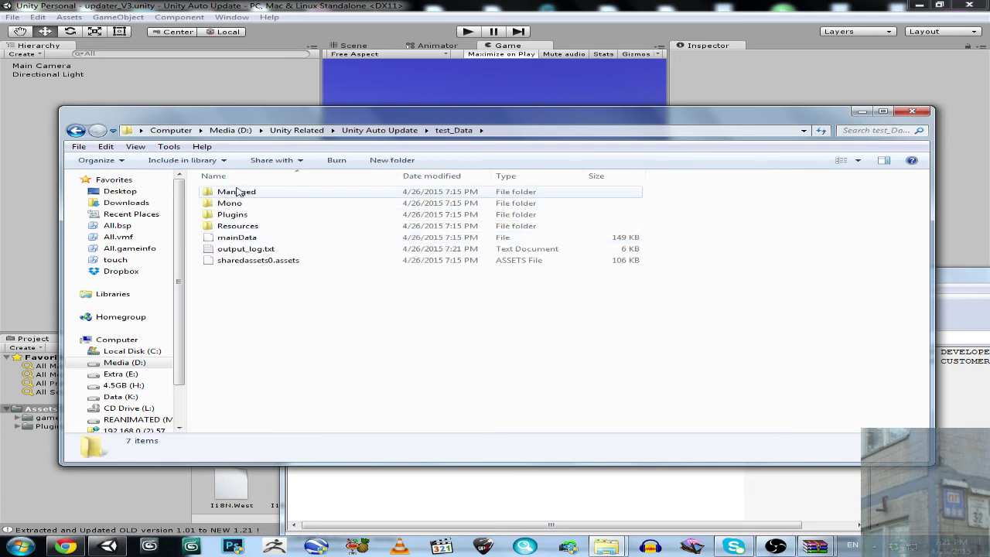
- Open Updater_NoGame.rar from the Assets folder in WinRAR
left_click(379, 130)
double_click(230, 192)
scroll(263, 395, "down", 6)
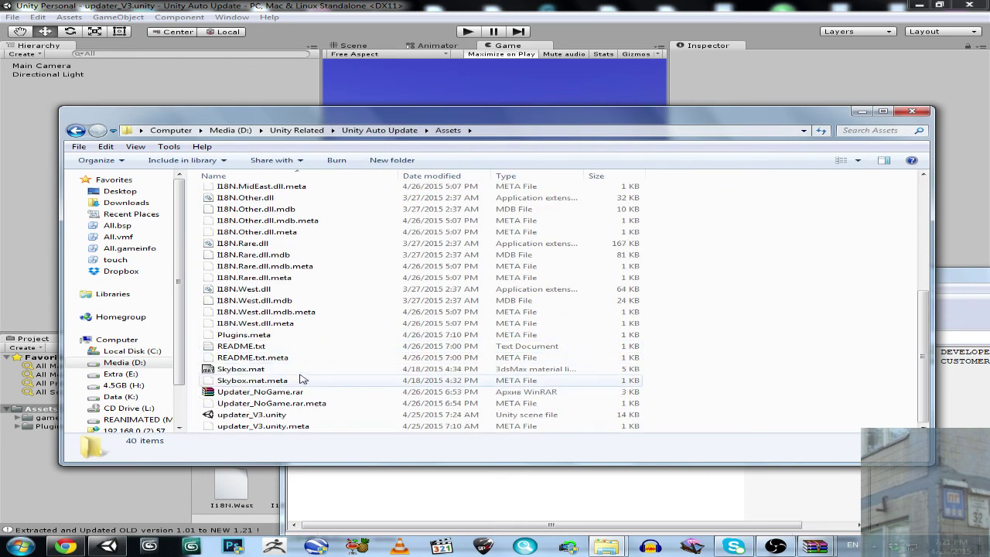
left_click(263, 392)
double_click(263, 394)
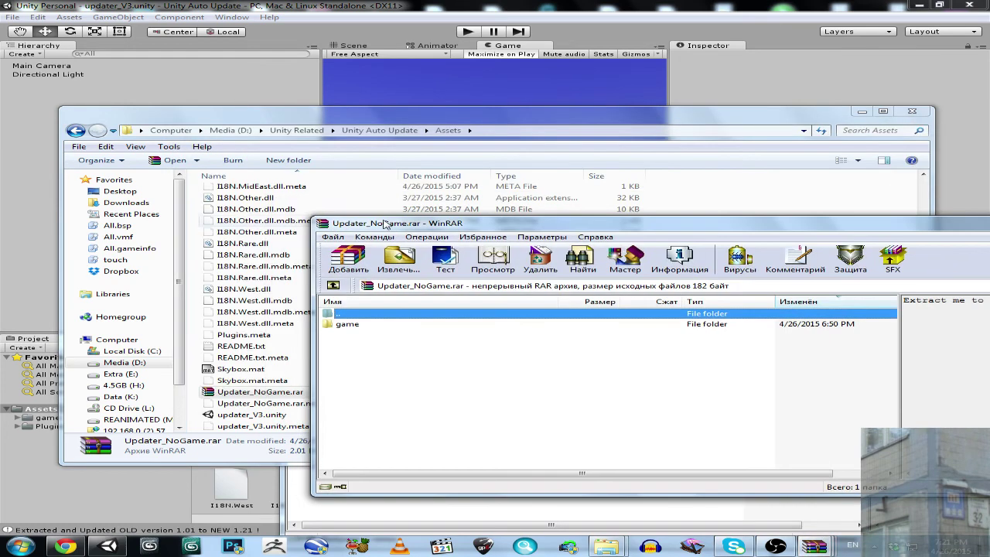
- Extract the archive's game folder into the test_Data folder by dragging it into Explorer
left_click(379, 130)
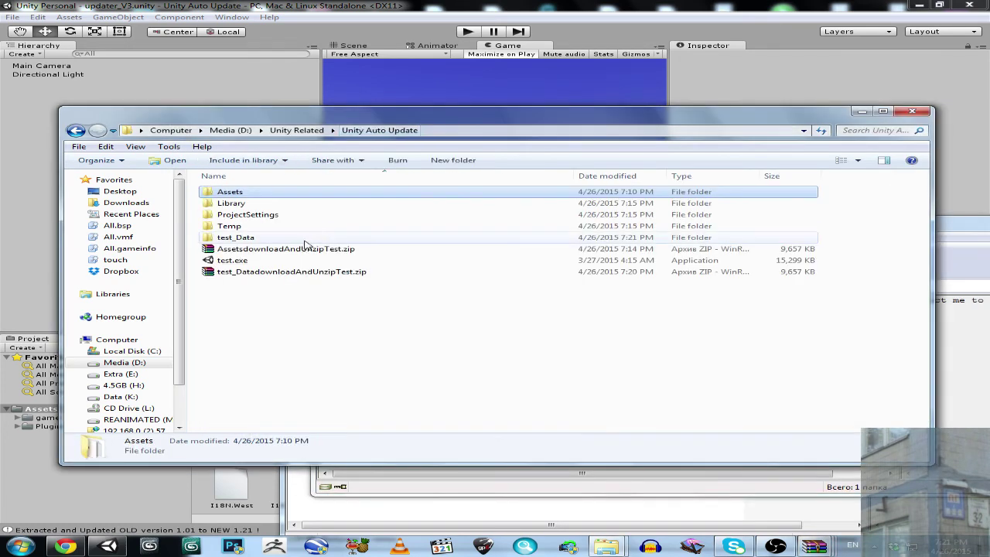
double_click(233, 238)
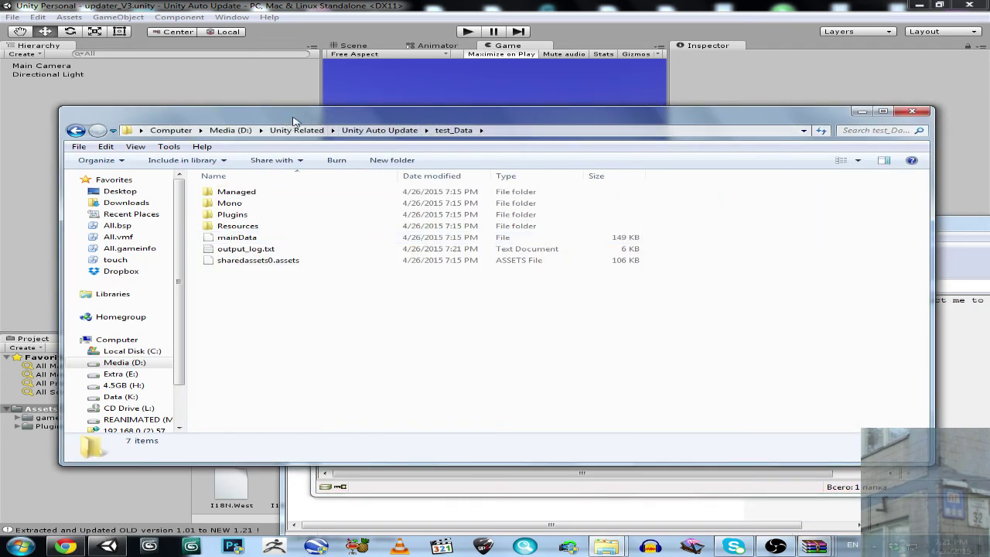
left_click_drag(542, 114, 438, 63)
left_click(844, 226)
left_click_drag(421, 323, 171, 270)
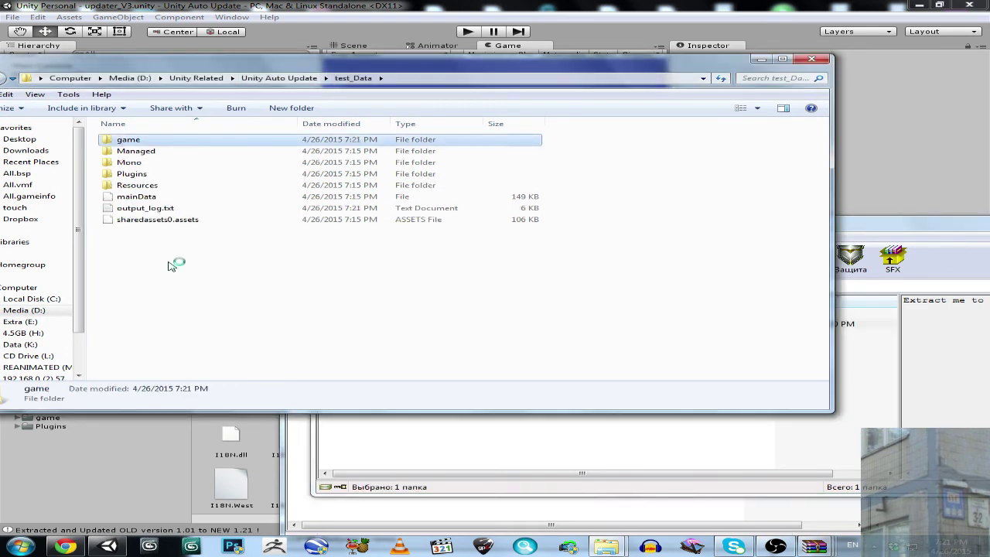
- Close both WinRAR archive windows and select test.exe in the Unity Auto Update folder
left_click_drag(891, 230, 486, 380)
key("Escape")
left_click(880, 280)
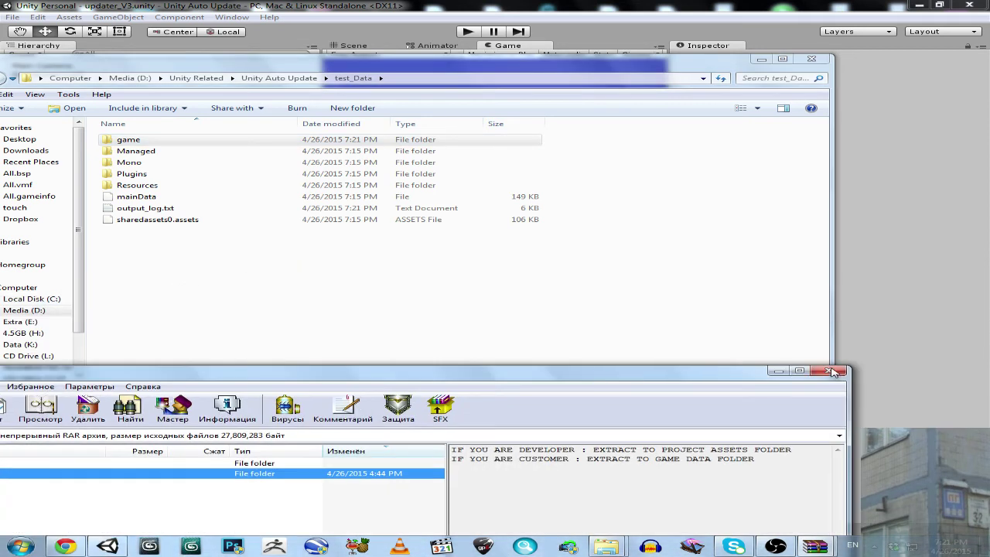
key("Escape")
left_click(279, 78)
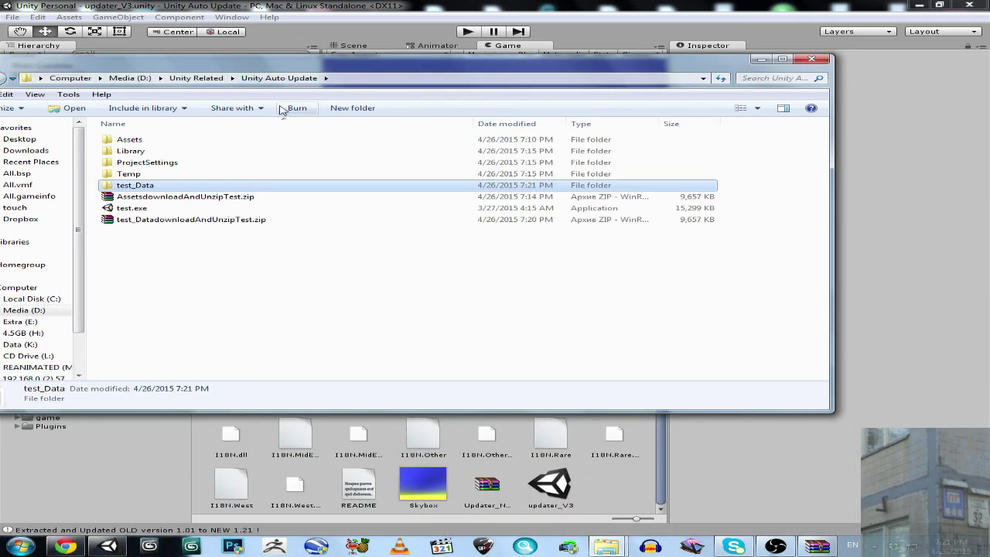
left_click(145, 208)
- Launch the built test.exe and check the contents of test_Data\game
double_click(145, 208)
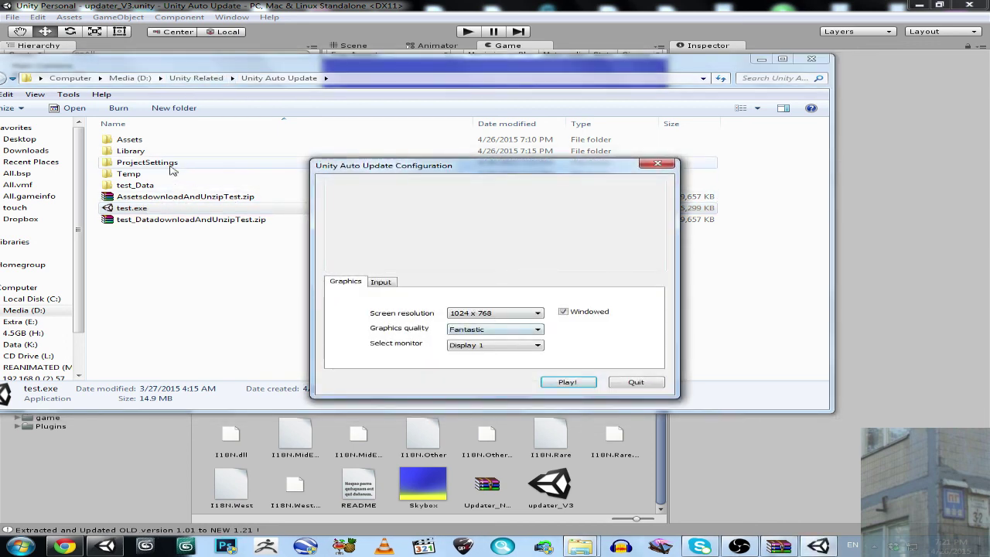
double_click(134, 184)
double_click(130, 141)
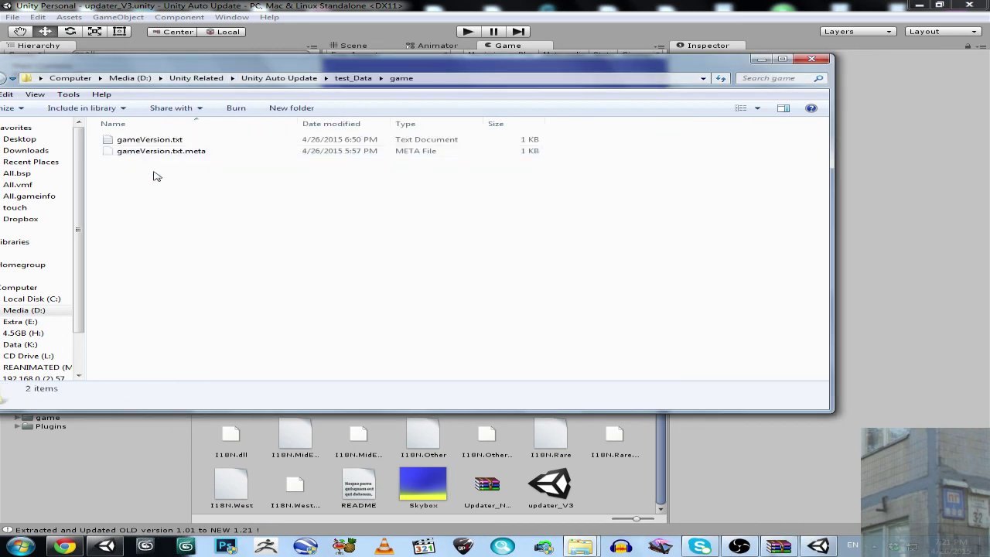
left_click(301, 79)
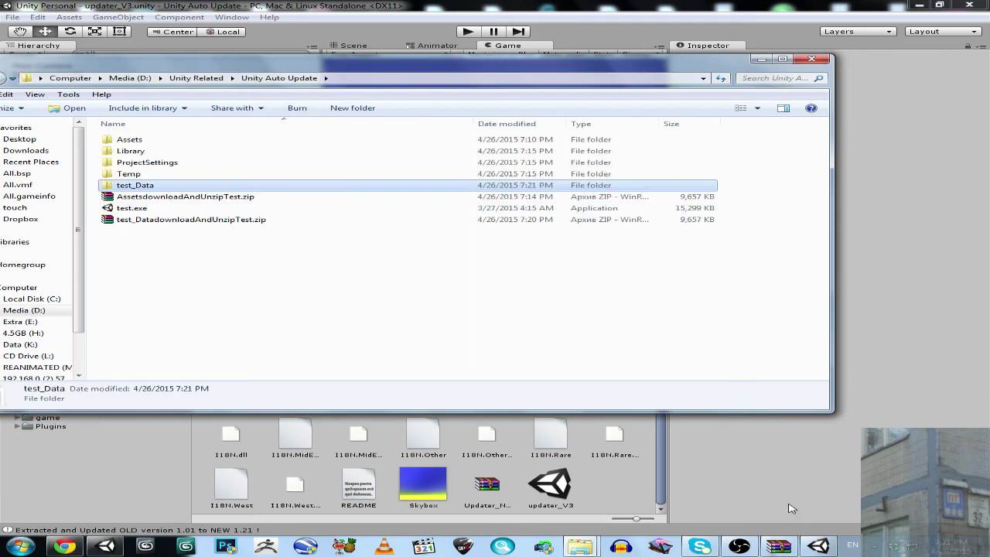
- Review the launch dialog's input and graphics settings, then start the game with Play!
left_click(816, 546)
left_click(381, 281)
left_click(360, 282)
left_click(568, 383)
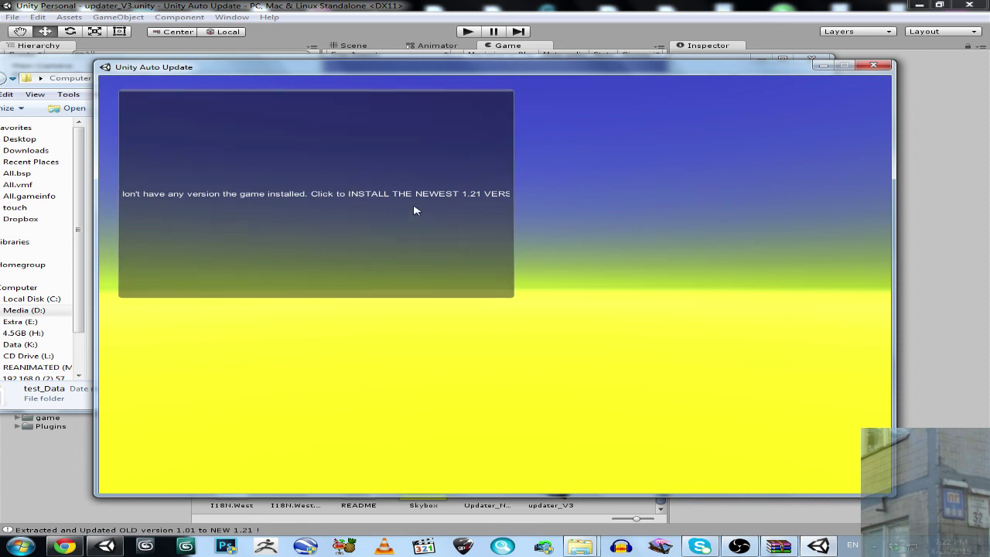
- Trigger the 1.21 install in the game window and confirm the zip's new 7:22 PM date
left_click_drag(578, 71, 649, 252)
left_click(287, 72)
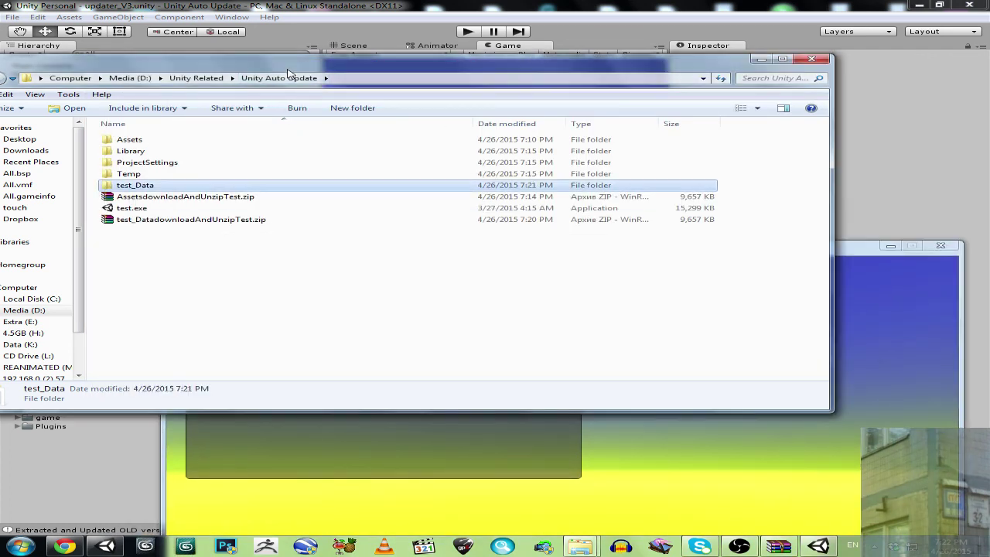
left_click(218, 222)
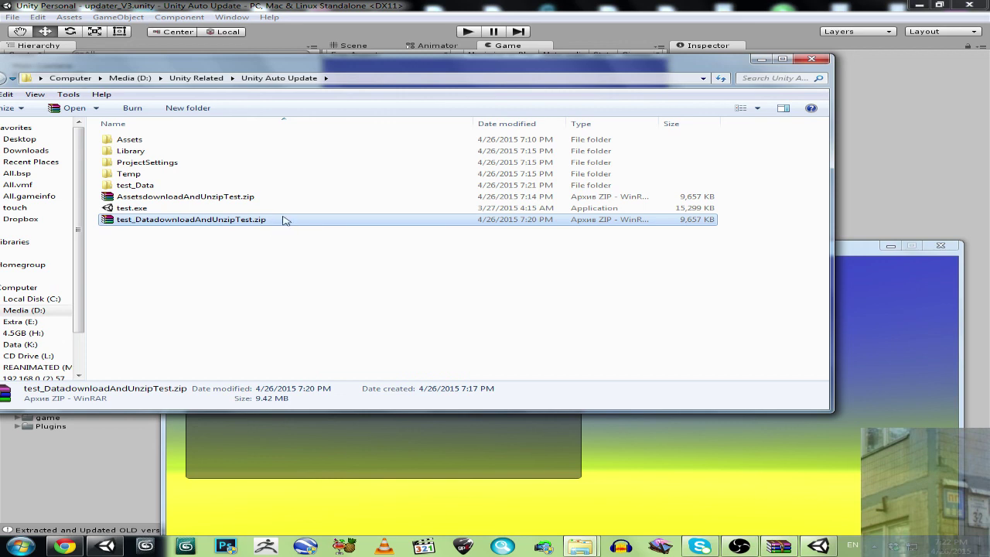
mouse_move(228, 224)
left_click(859, 256)
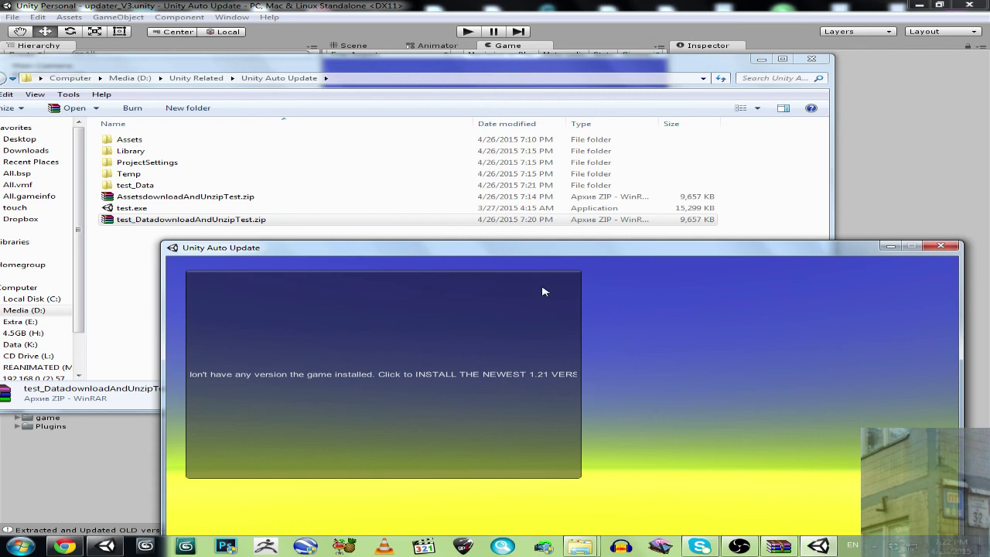
left_click(325, 89)
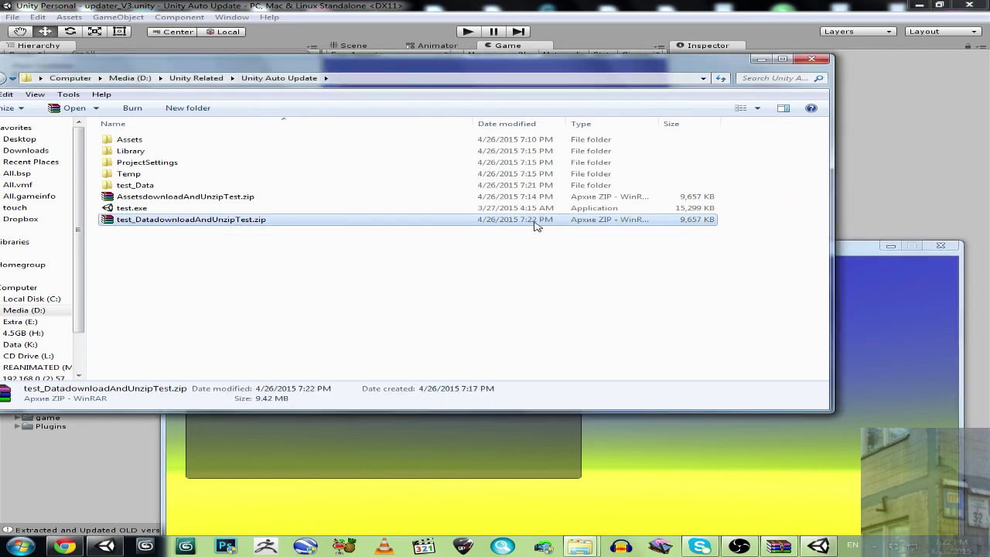
left_click(846, 249)
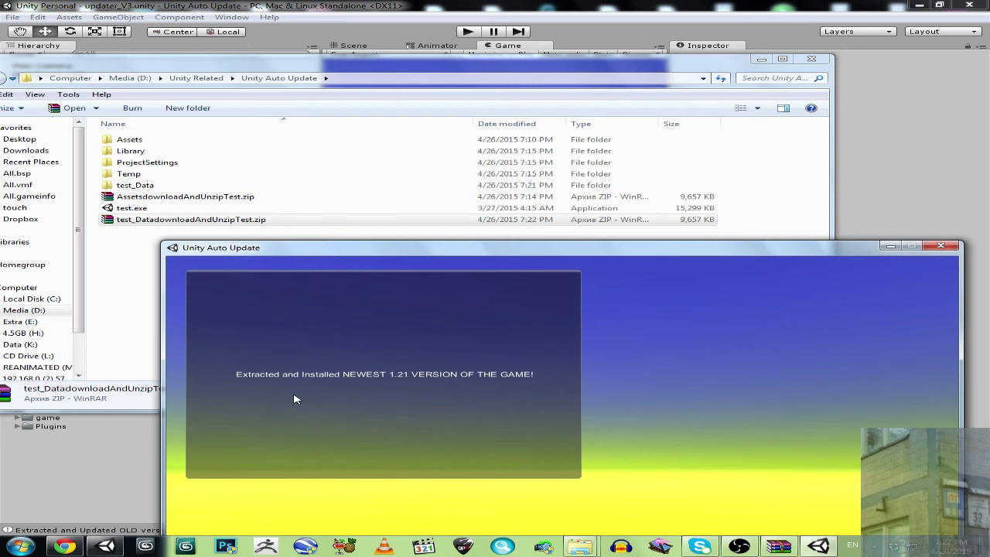